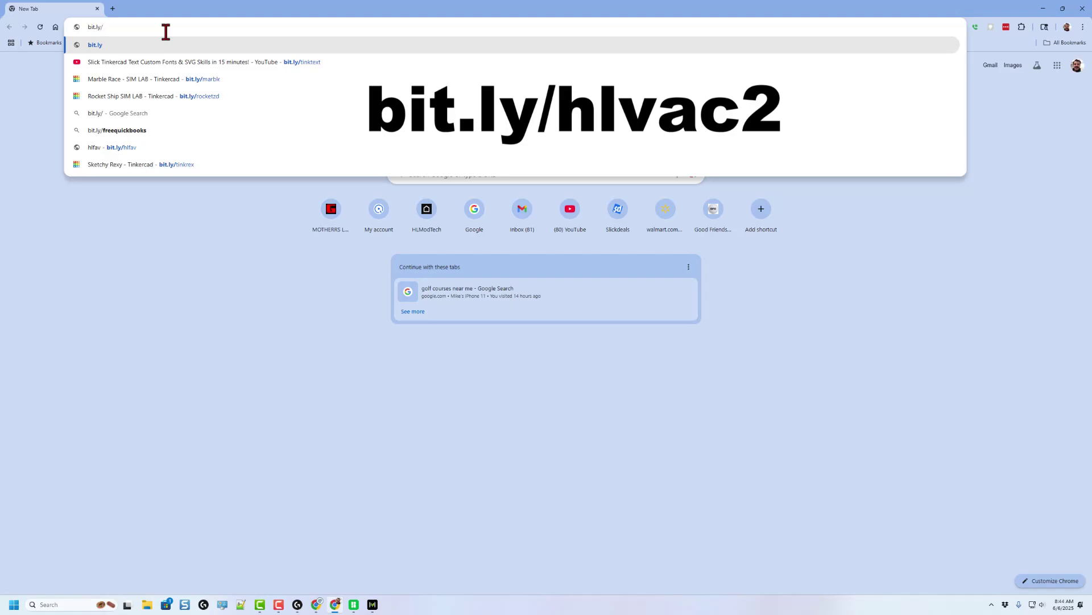
# Step: Go to the bit.ly/hlvac2 short link for the vac connector design page
pyautogui.write('hl')
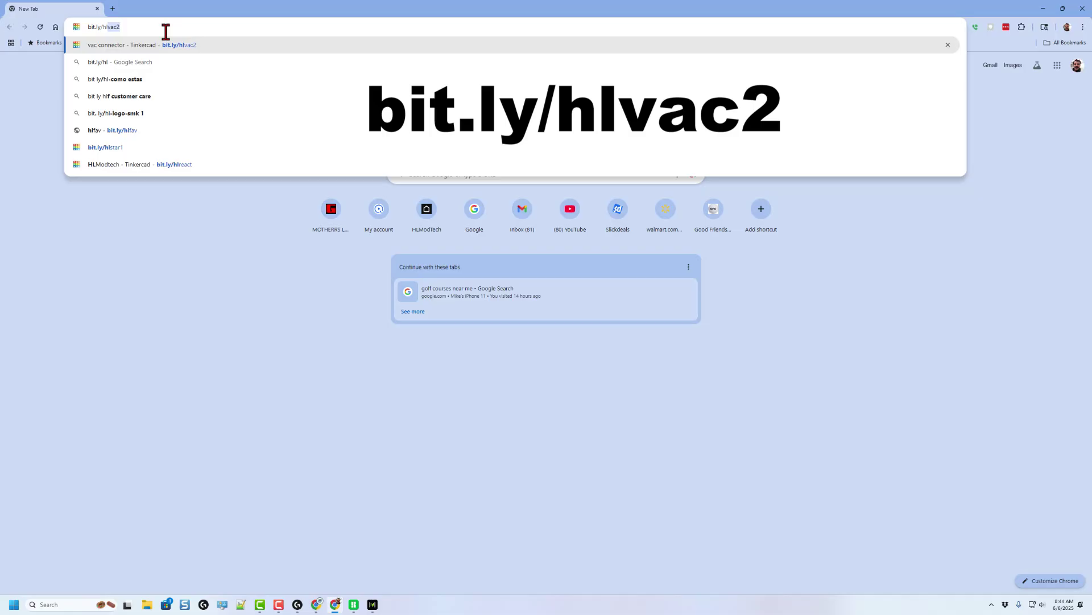
pyautogui.press('Return')
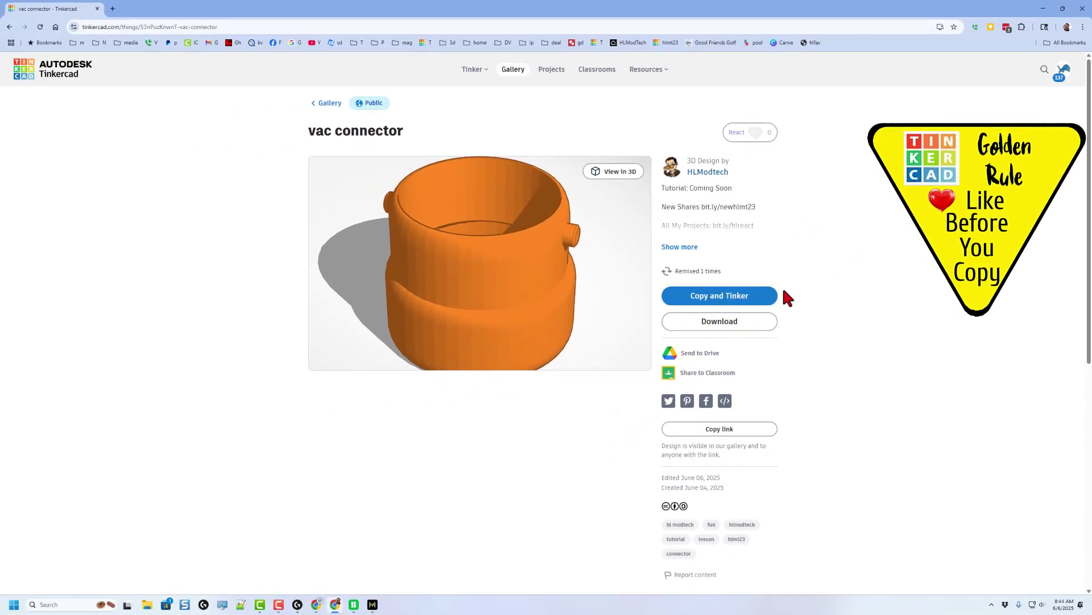
# Step: React to the vac connector with Awesome A+, copy it into the editor, and orbit around it
pyautogui.click(755, 128)
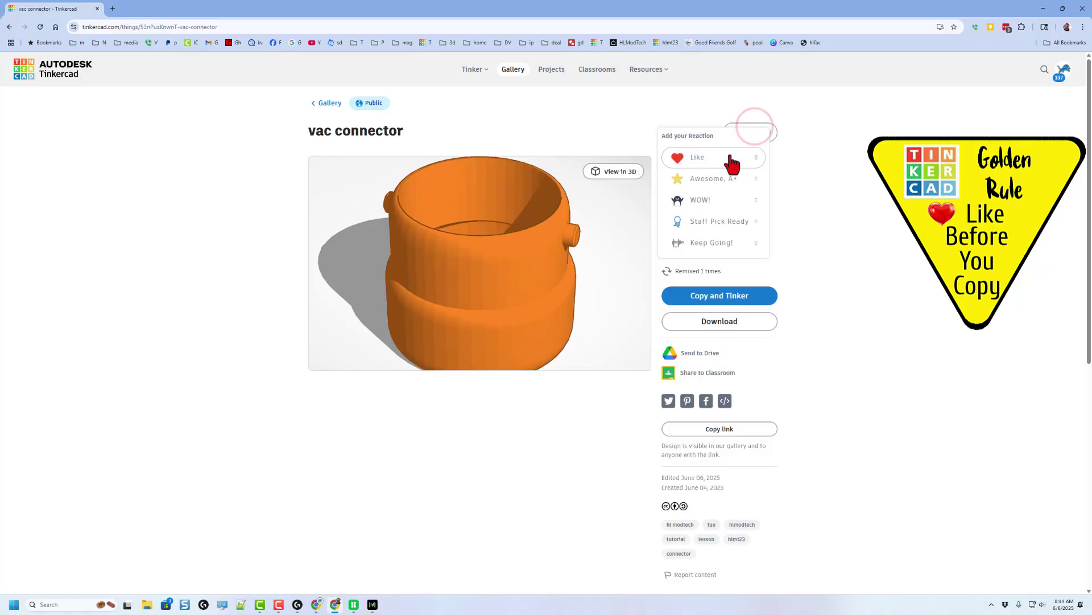
pyautogui.click(720, 178)
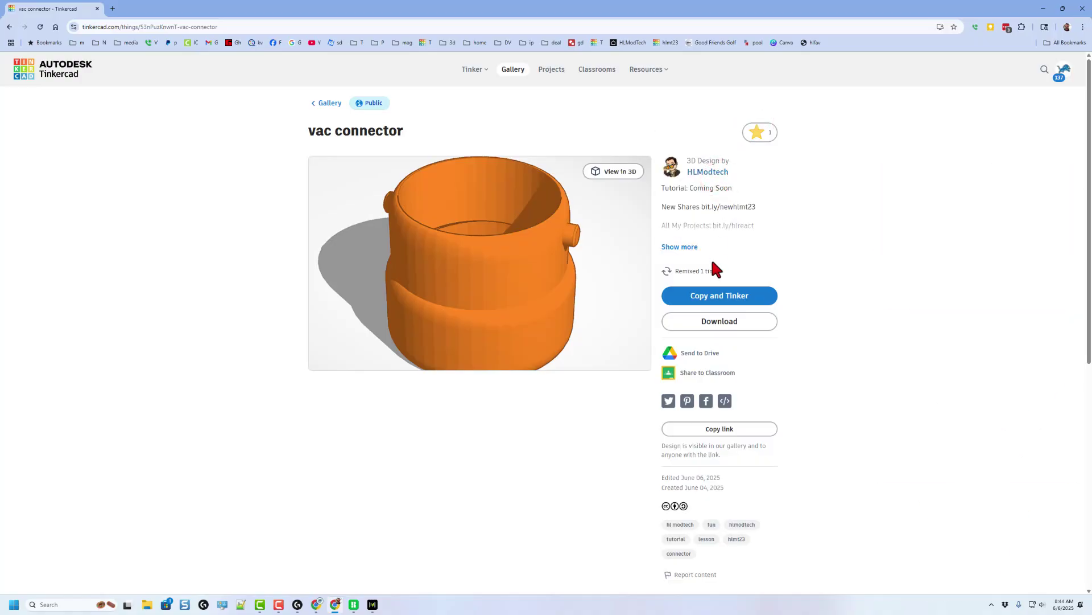
pyautogui.click(707, 300)
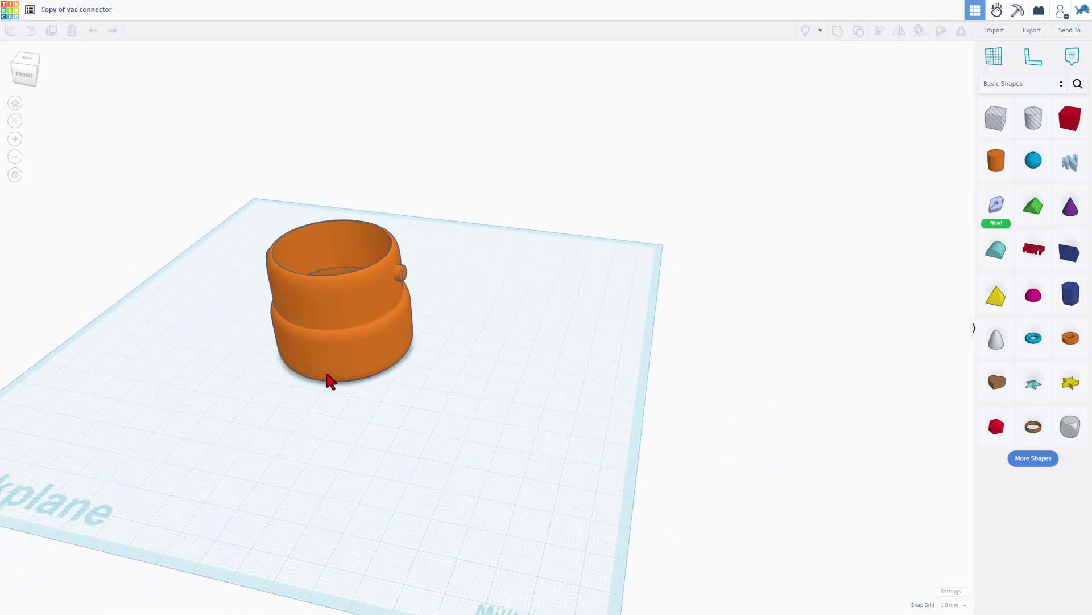
pyautogui.moveTo(330, 380); pyautogui.dragTo(341, 344, button='right')
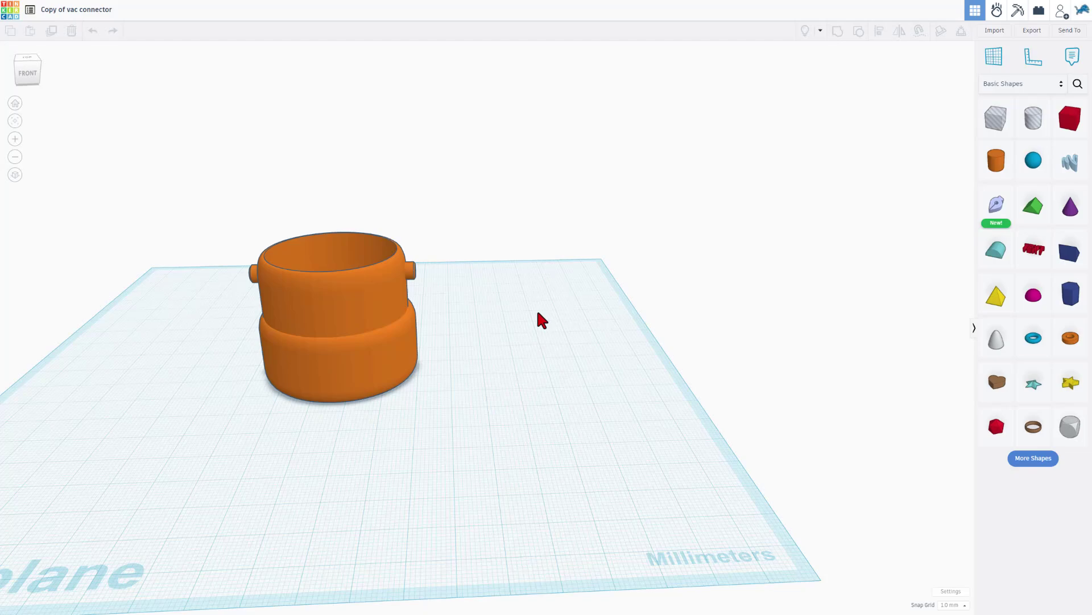
pyautogui.moveTo(541, 320); pyautogui.dragTo(471, 347, button='right')
pyautogui.moveTo(359, 336); pyautogui.dragTo(532, 351, button='right')
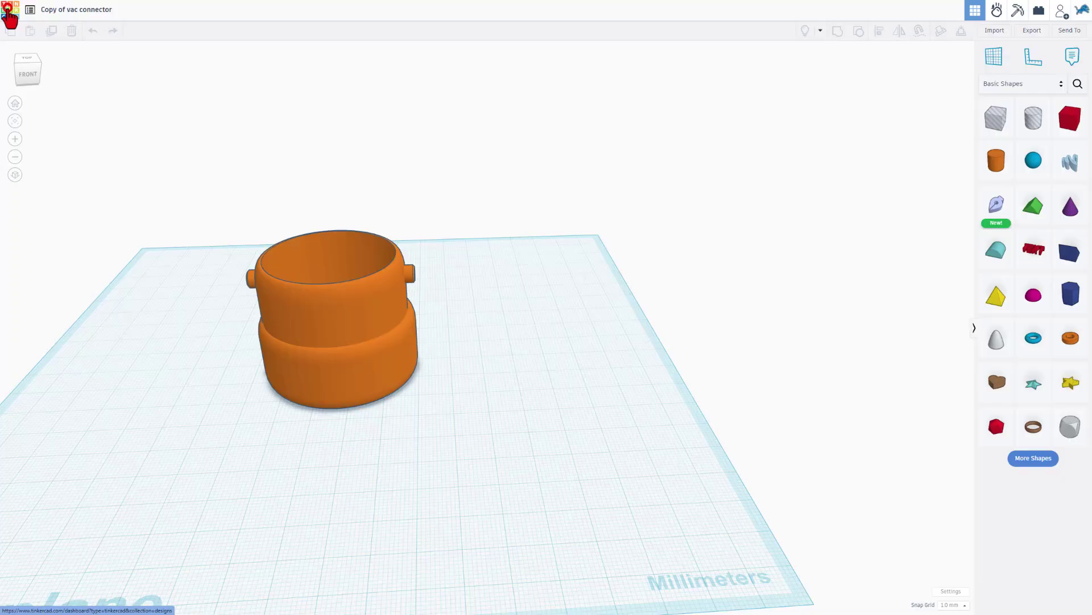
# Step: From the dashboard, confirm the vac connector copy's version history is empty, then close it
pyautogui.click(9, 14)
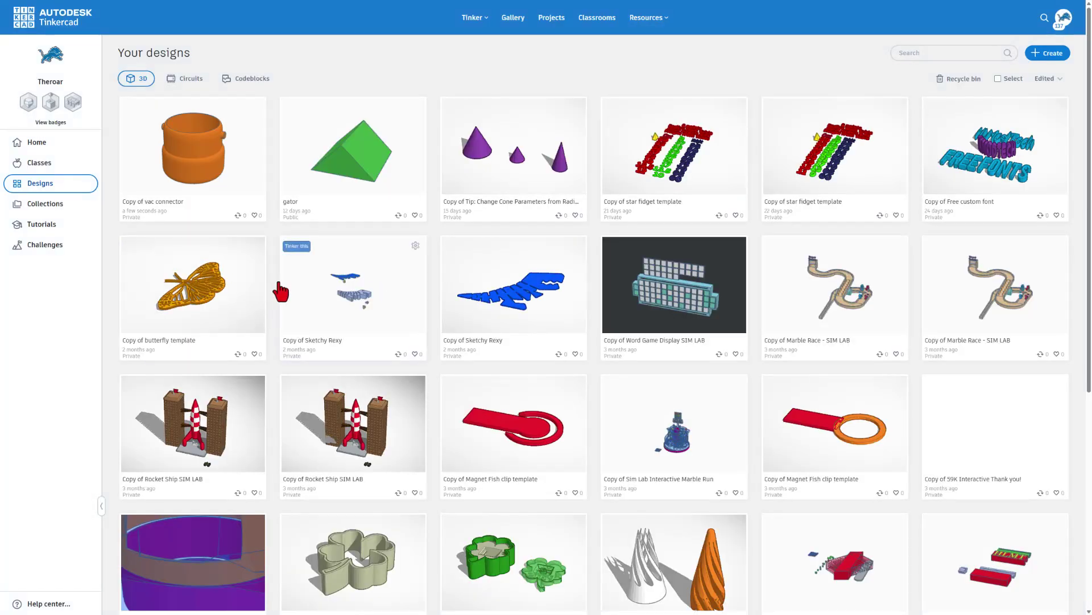
pyautogui.moveTo(187, 164)
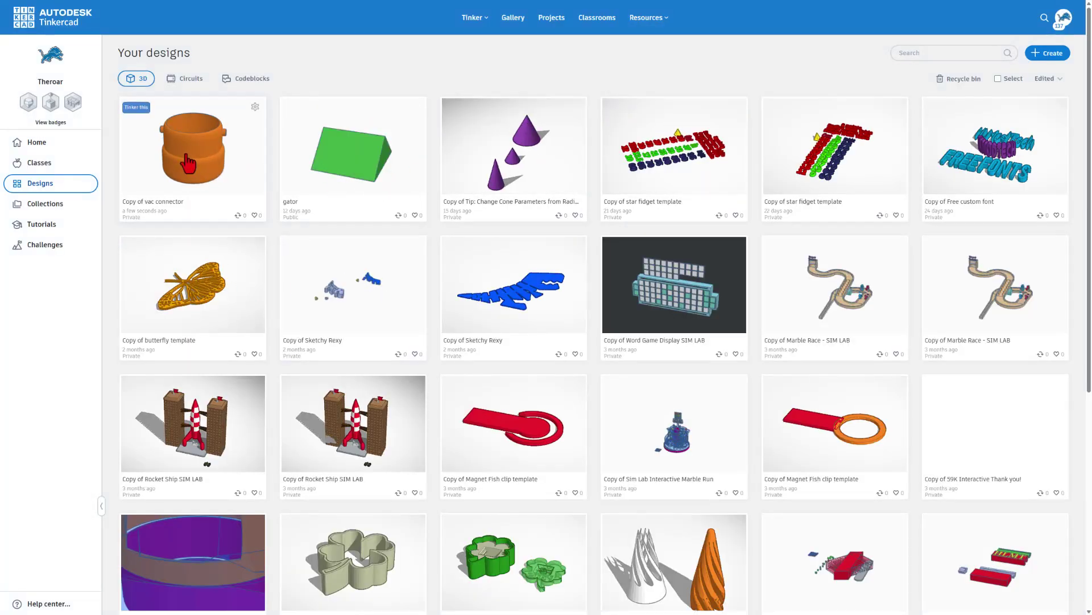
pyautogui.click(254, 109)
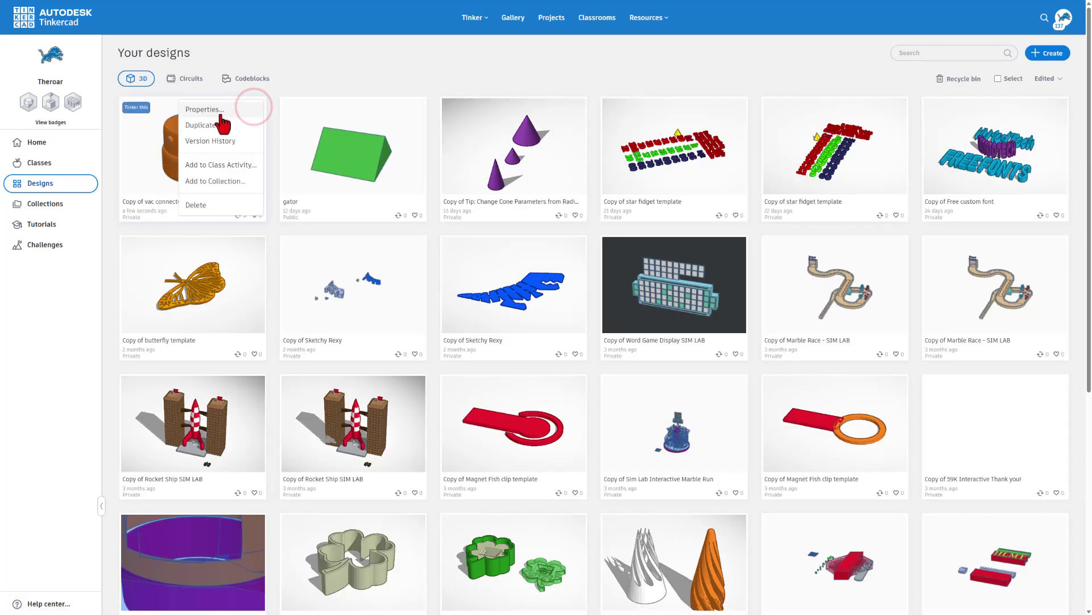
pyautogui.click(219, 142)
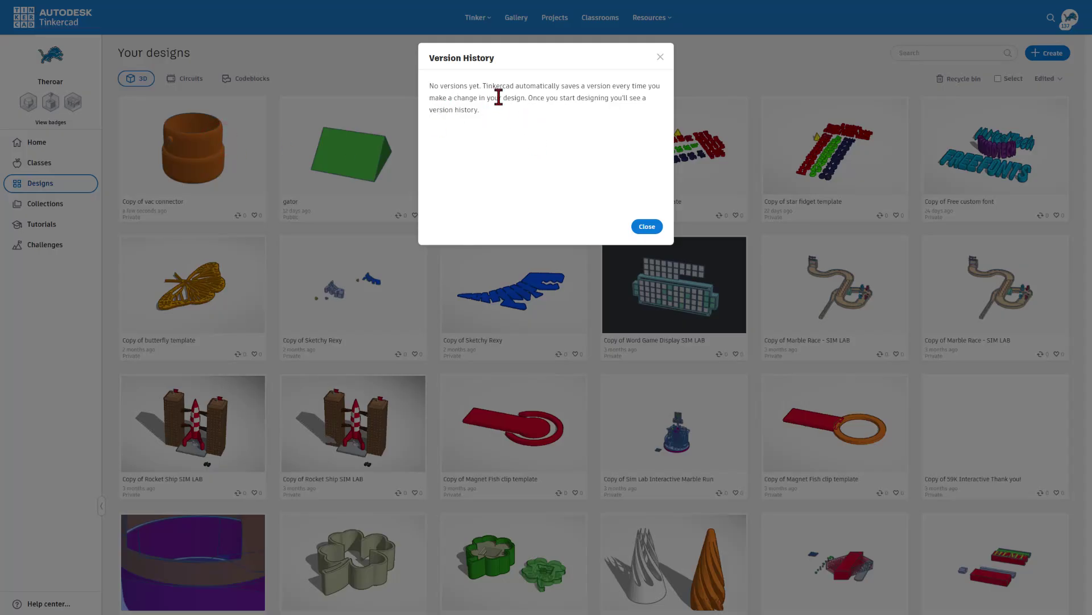
pyautogui.click(647, 227)
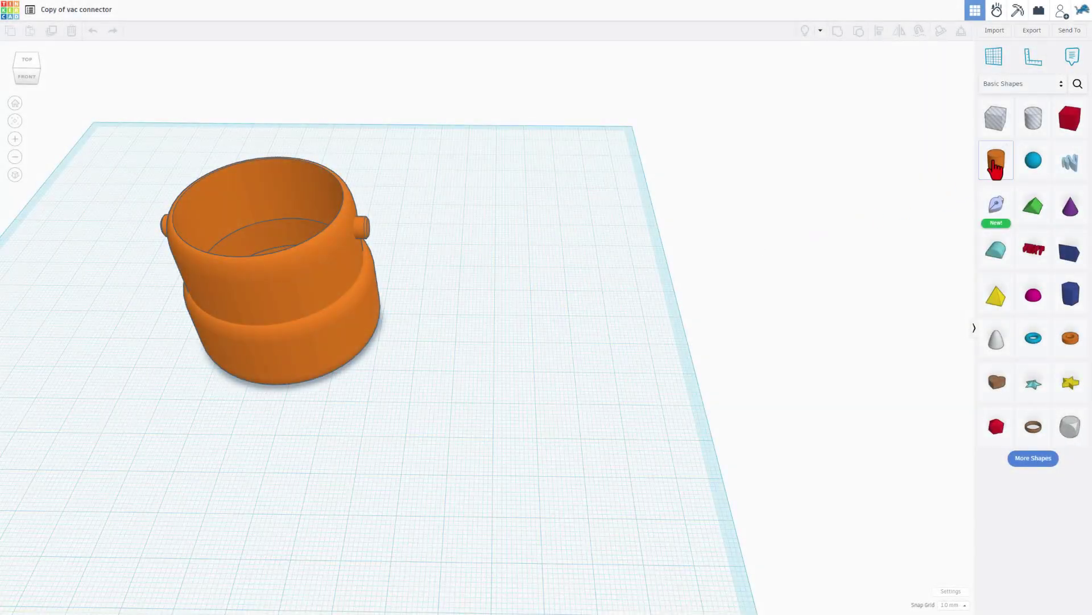
# Step: Place a cylinder beside the connector and drop a Sketch shape onto the workplane
pyautogui.moveTo(995, 168)
pyautogui.mouseDown()
pyautogui.moveTo(995, 182)
pyautogui.moveTo(839, 170)
pyautogui.moveTo(500, 288)
pyautogui.moveTo(537, 276)
pyautogui.mouseUp()
pyautogui.moveTo(996, 204)
pyautogui.mouseDown()
pyautogui.moveTo(732, 285)
pyautogui.moveTo(580, 373)
pyautogui.moveTo(603, 383)
pyautogui.moveTo(575, 373)
pyautogui.mouseUp()
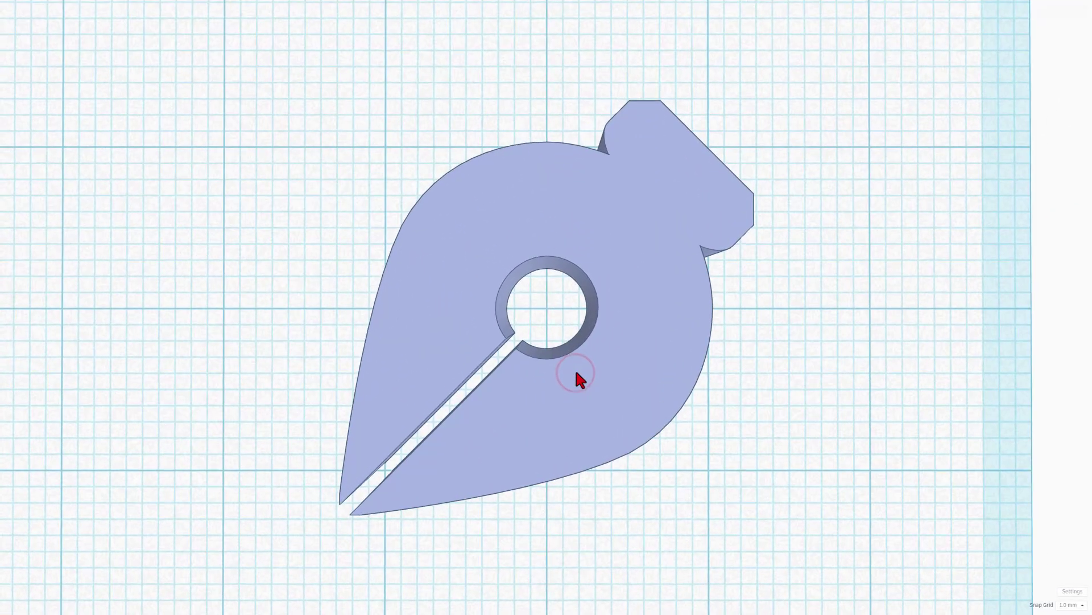
# Step: Draw a closed 20 by 20 diamond around the origin with 14.14 sides
pyautogui.scroll(-2, 577, 348)
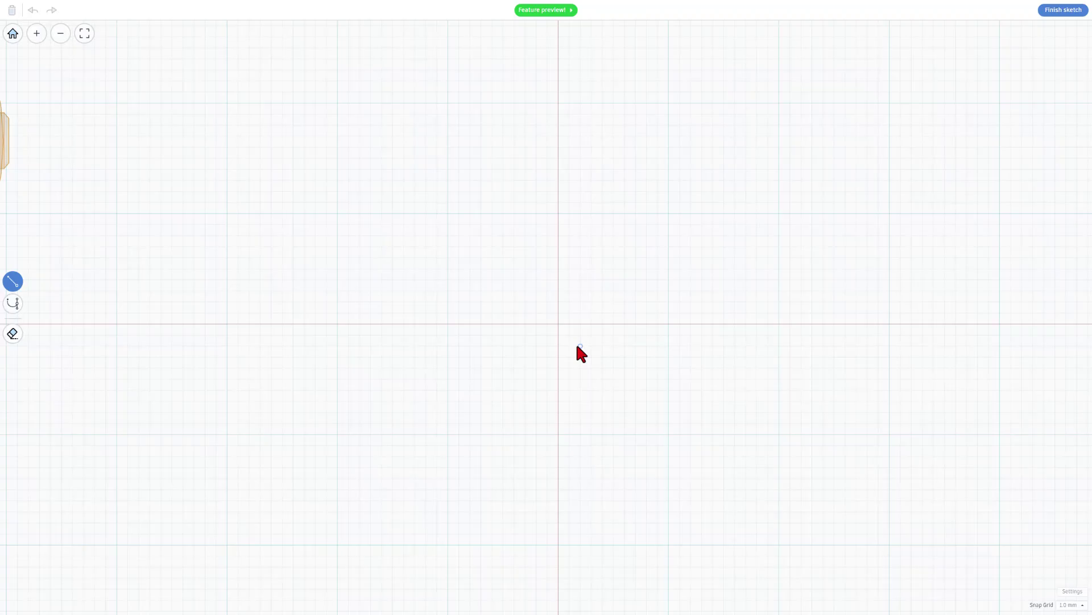
pyautogui.click(557, 216)
pyautogui.click(664, 321)
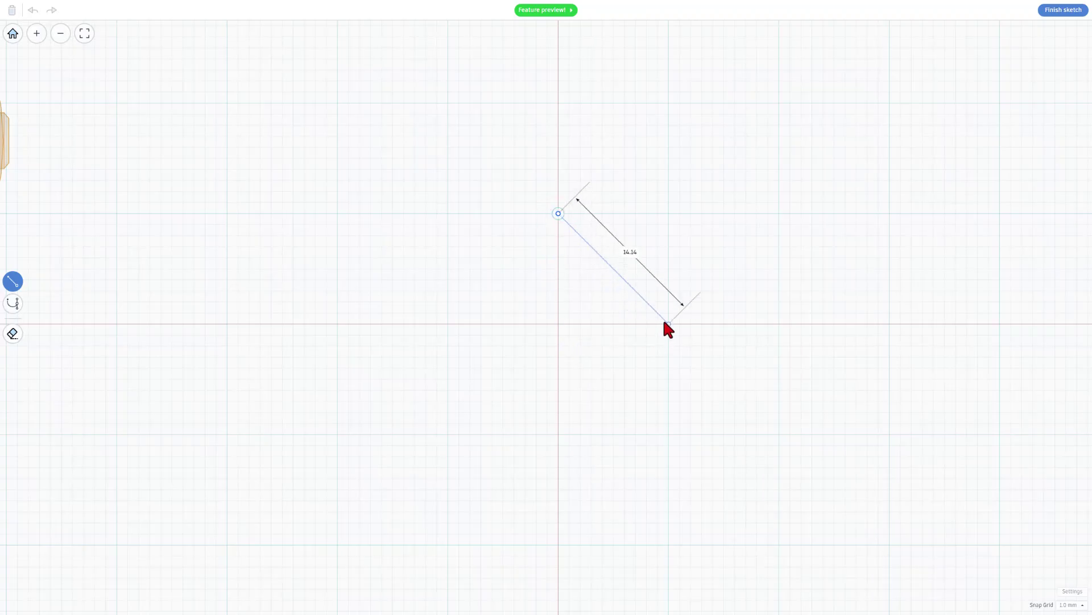
pyautogui.click(558, 434)
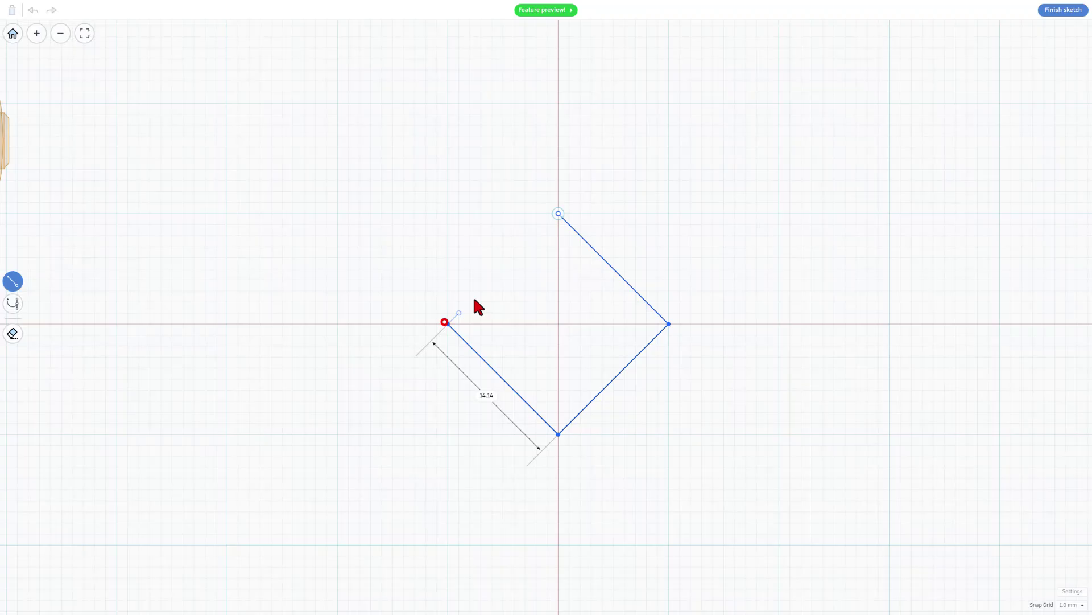
pyautogui.click(556, 216)
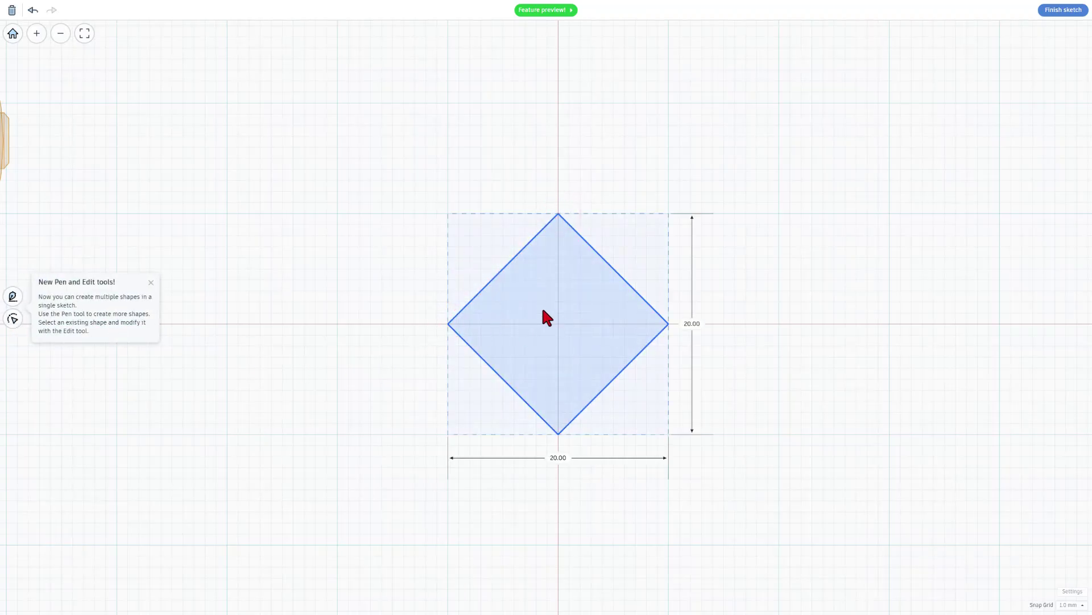
# Step: Try dragging the diamond's top corner up and right, then undo the move
pyautogui.click(556, 315)
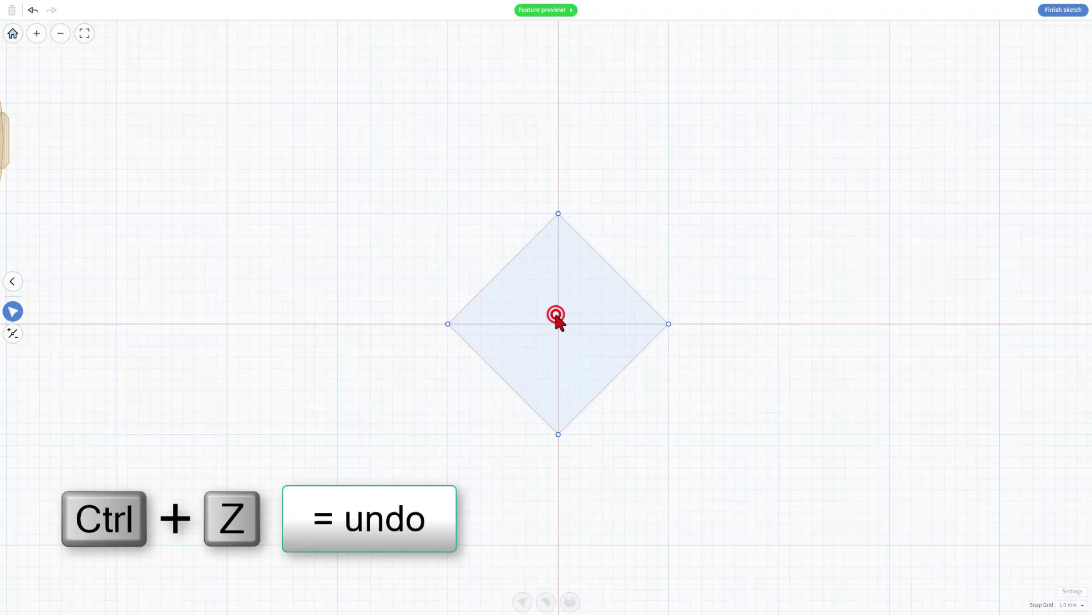
pyautogui.moveTo(557, 213); pyautogui.dragTo(647, 180)
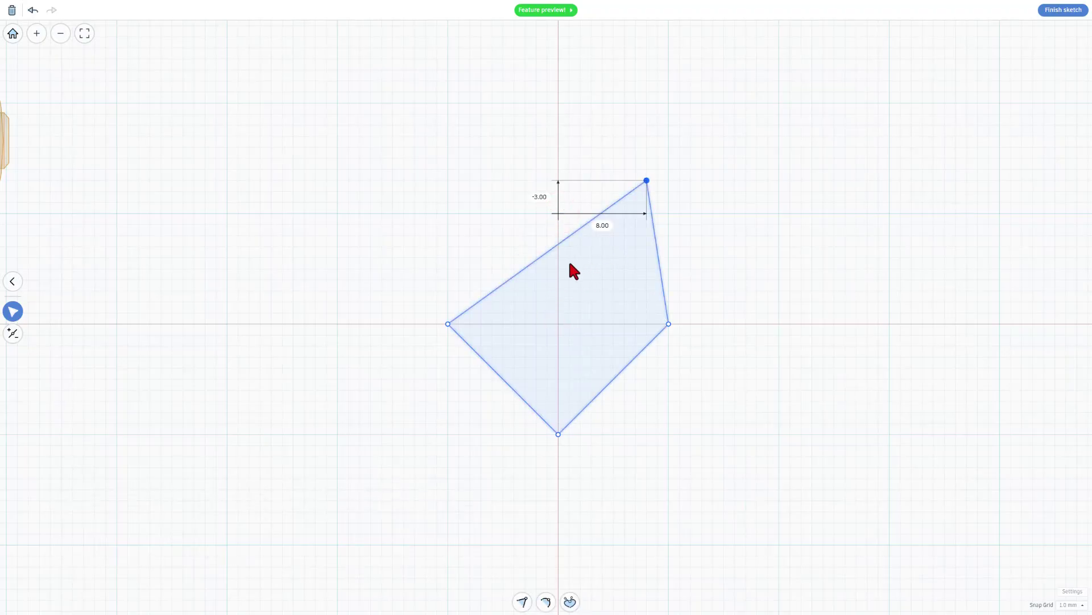
pyautogui.hotkey('ctrl', 'z')
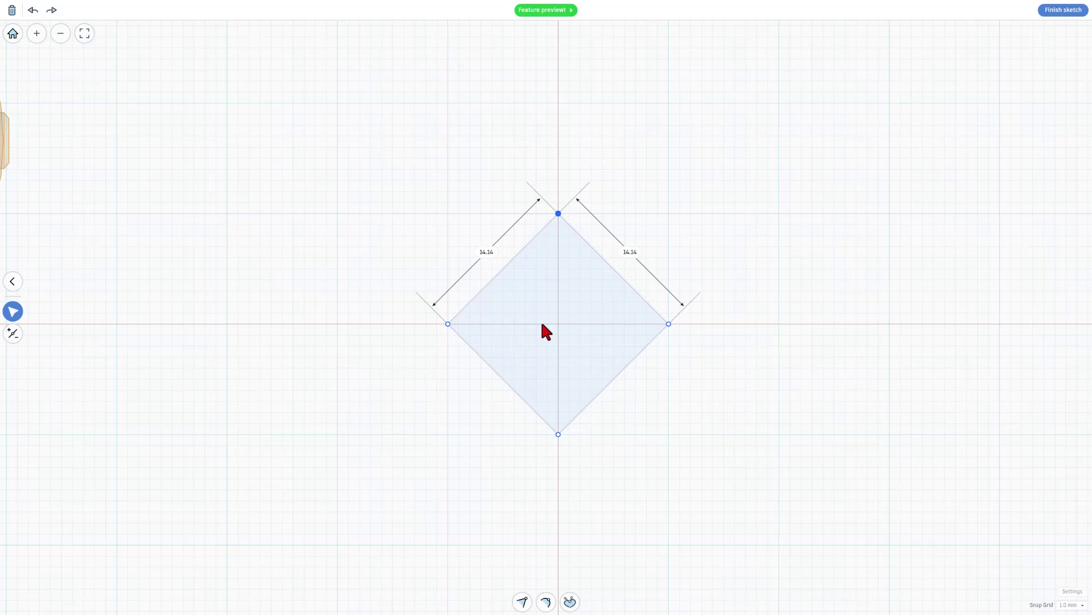
# Step: Curve the diamond's corners and bend its top and bottom tangents into an irregular blob
pyautogui.click(558, 323)
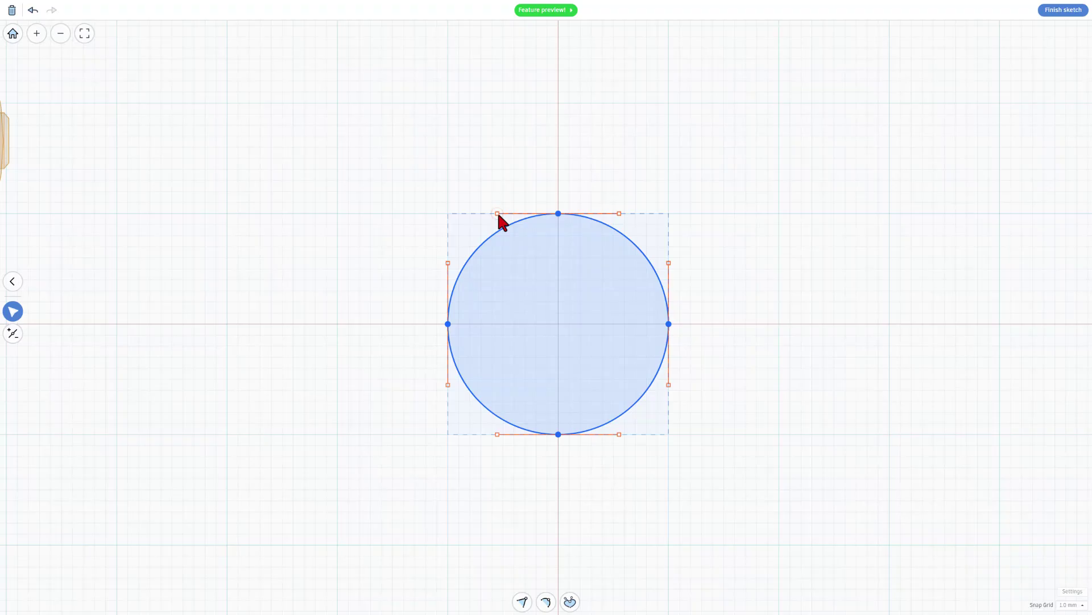
pyautogui.moveTo(497, 214); pyautogui.dragTo(536, 279)
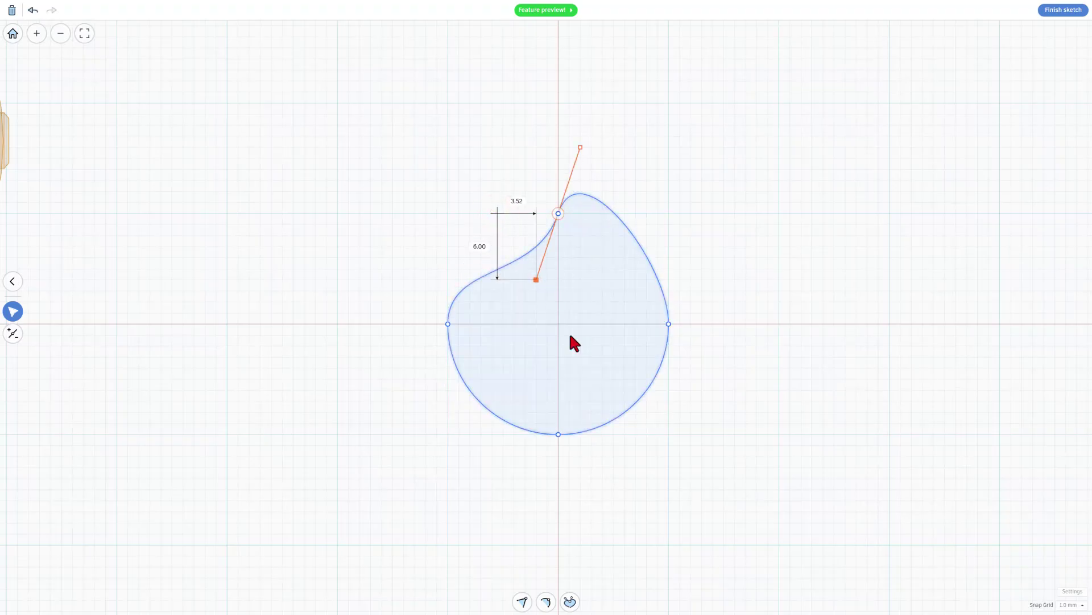
pyautogui.click(559, 435)
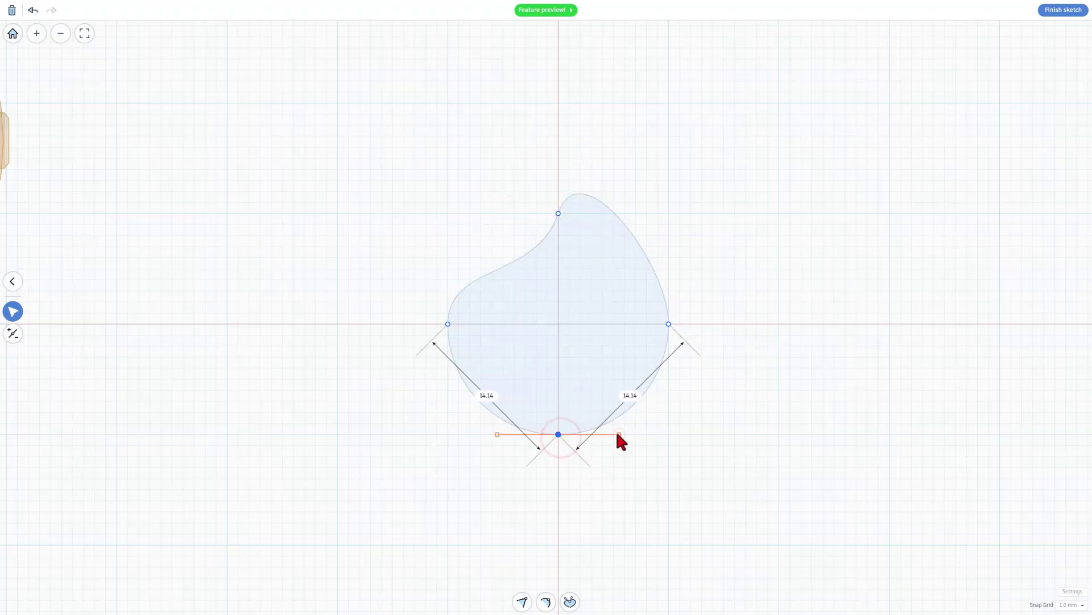
pyautogui.moveTo(620, 435); pyautogui.dragTo(602, 356)
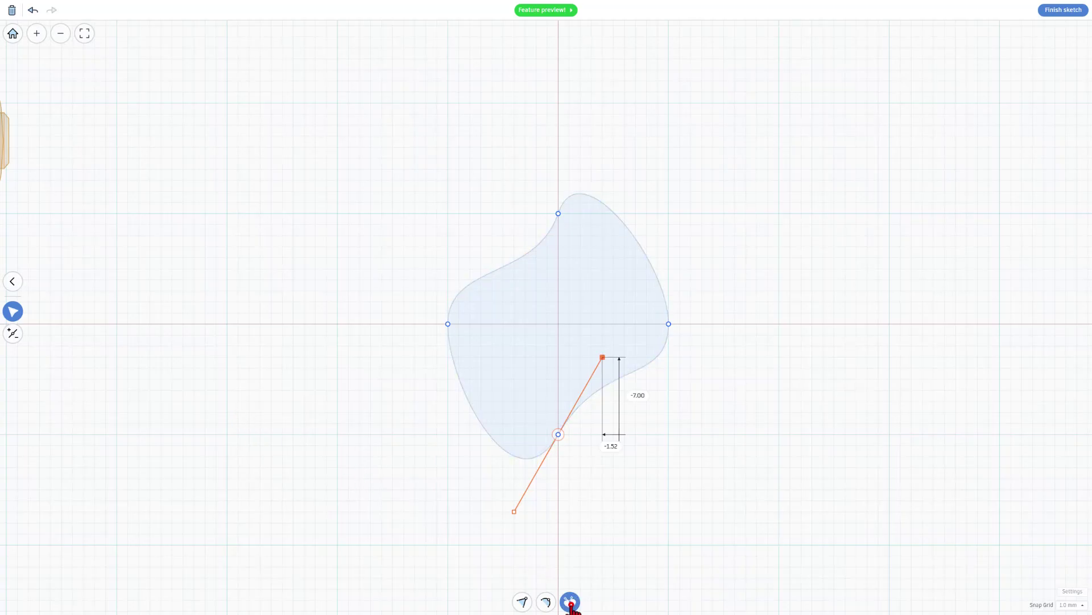
pyautogui.moveTo(514, 511); pyautogui.dragTo(358, 434)
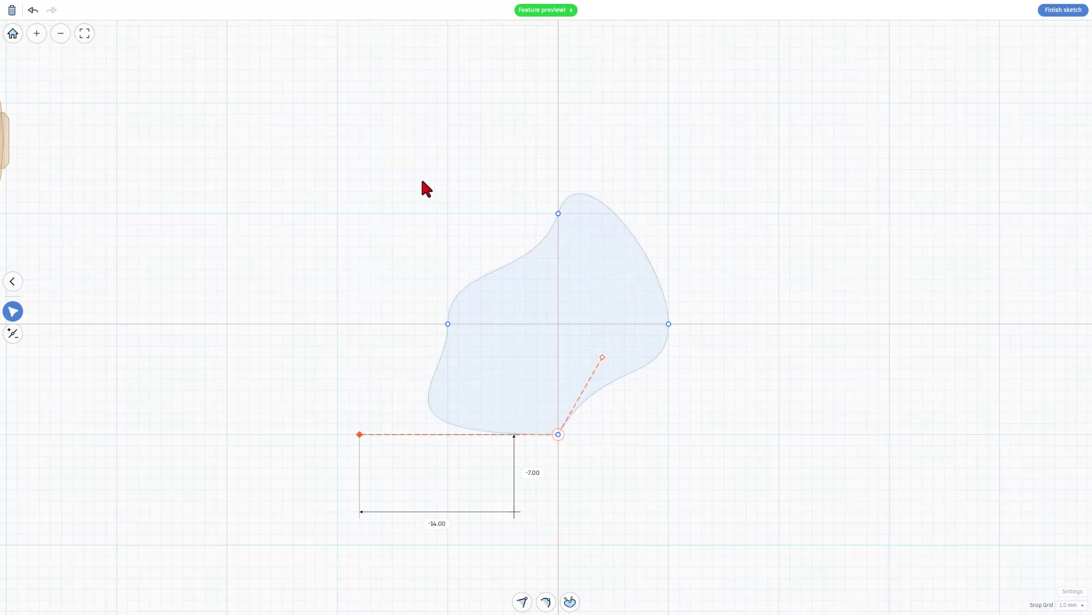
# Step: Finish the sketch and flatten the resulting blob solid to 3.00 tall
pyautogui.click(550, 12)
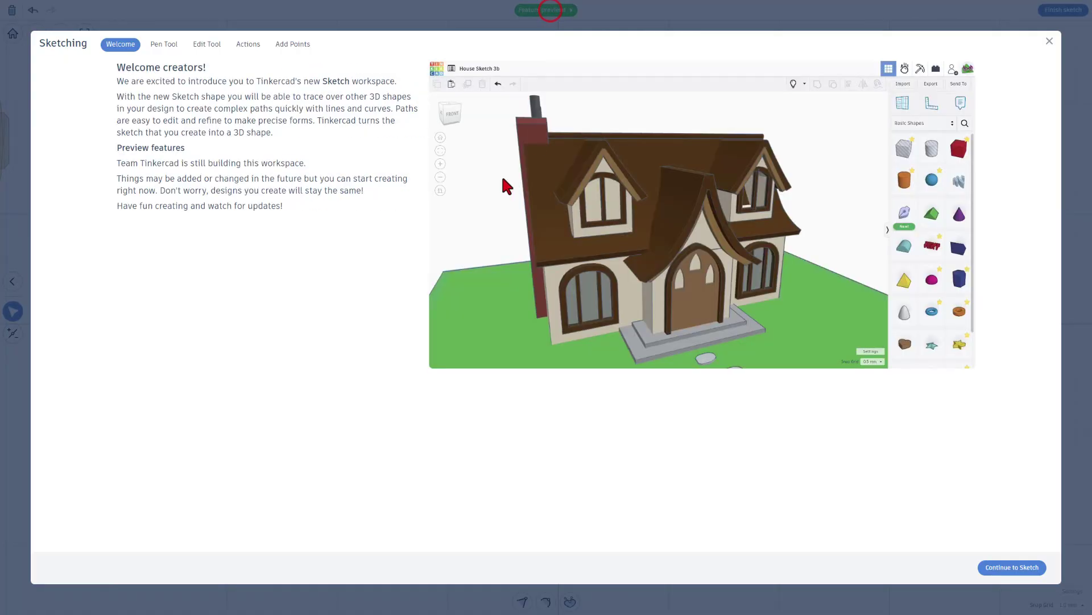
pyautogui.click(1019, 567)
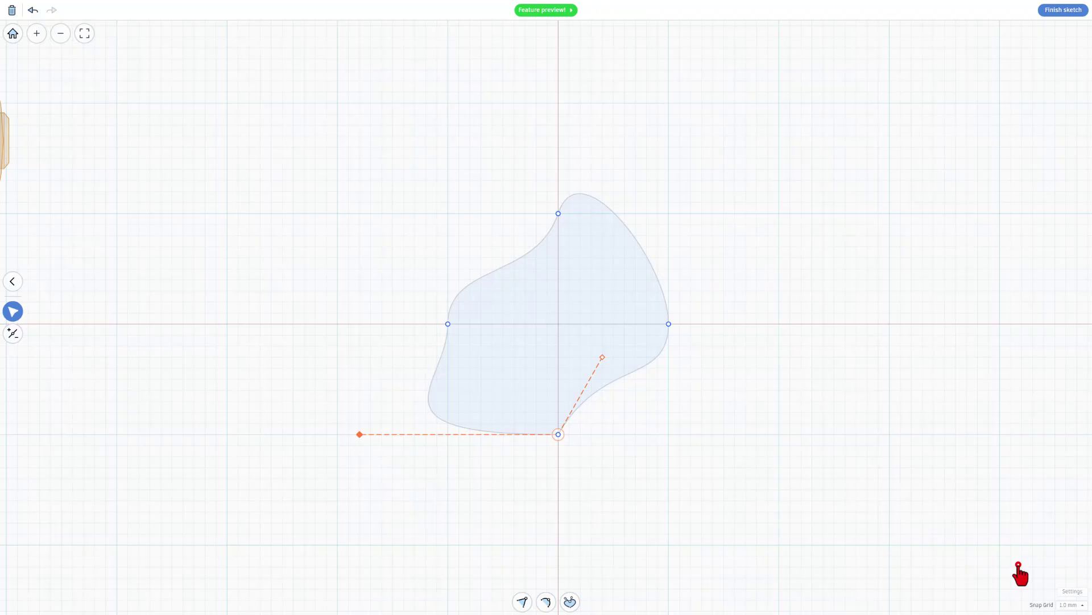
pyautogui.click(1062, 11)
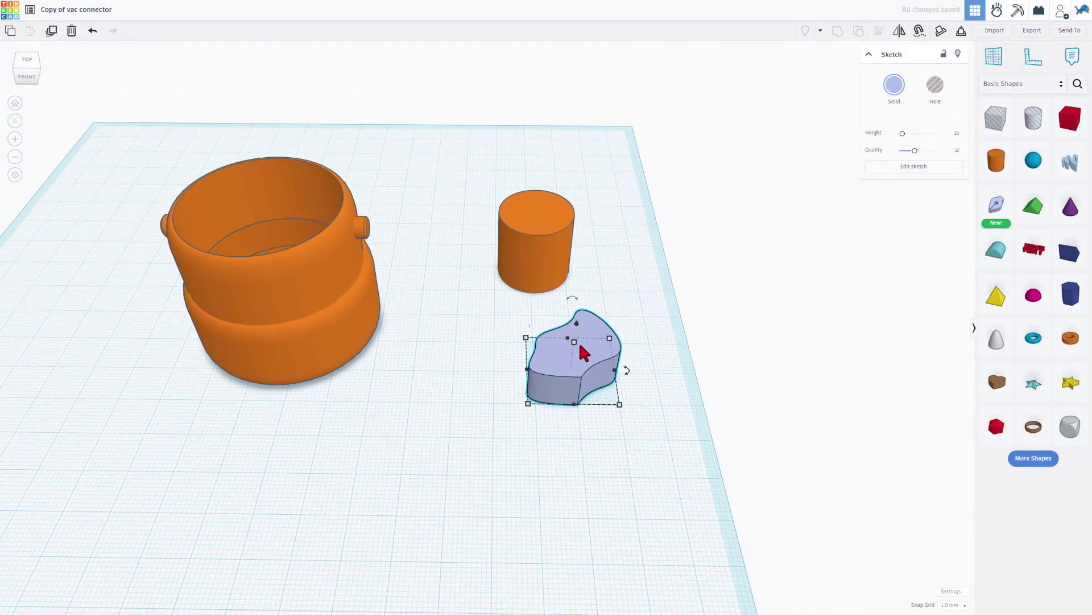
pyautogui.moveTo(575, 345); pyautogui.dragTo(577, 371)
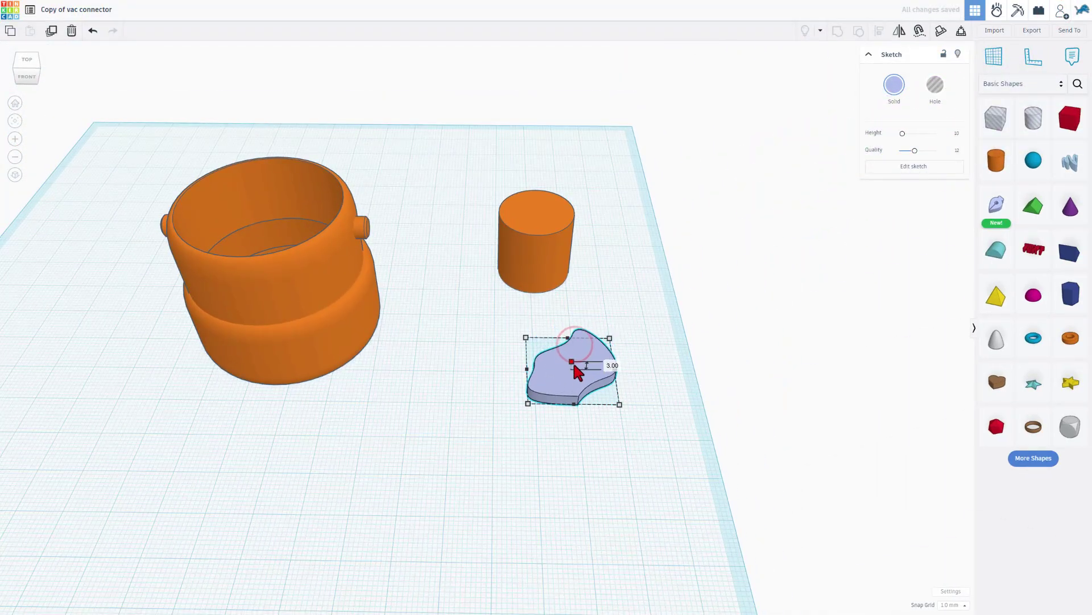
pyautogui.click(530, 313)
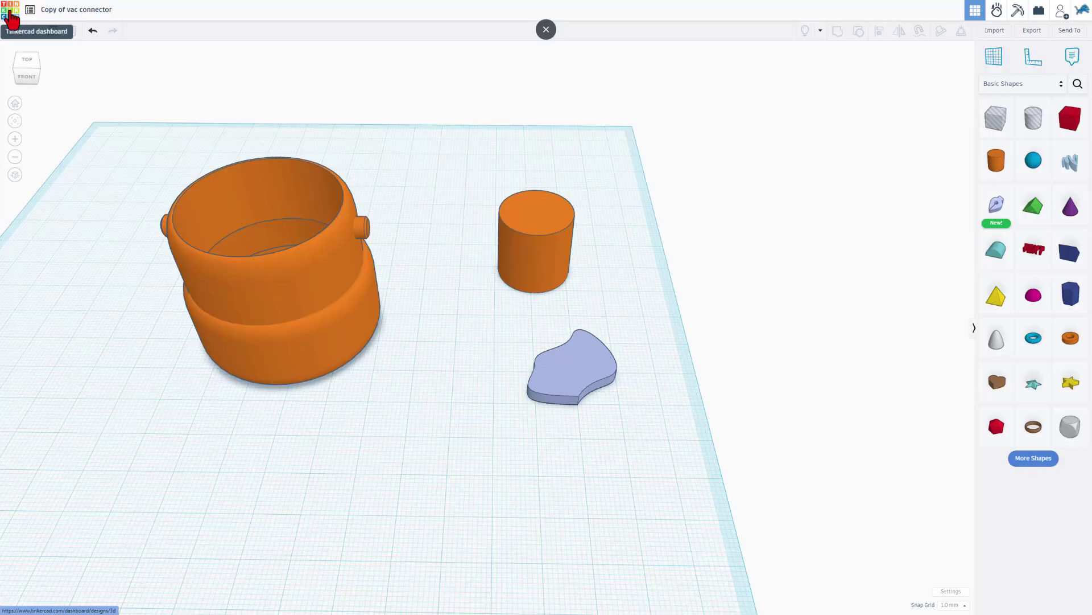
# Step: Restore today's Version 4 as 'Restored v4 Copy of vac connector'
pyautogui.click(11, 19)
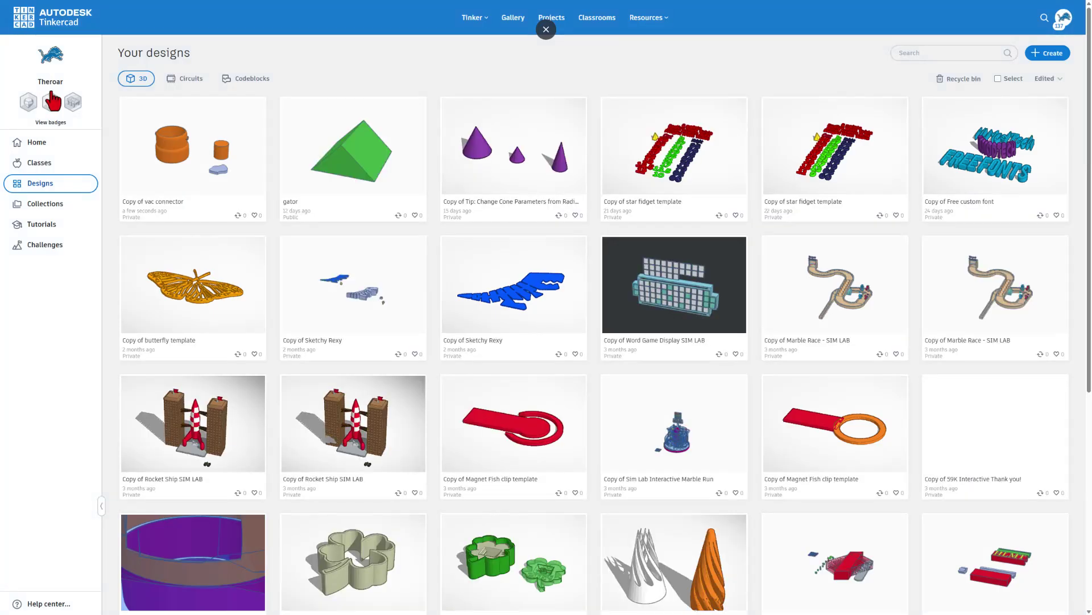
pyautogui.click(256, 108)
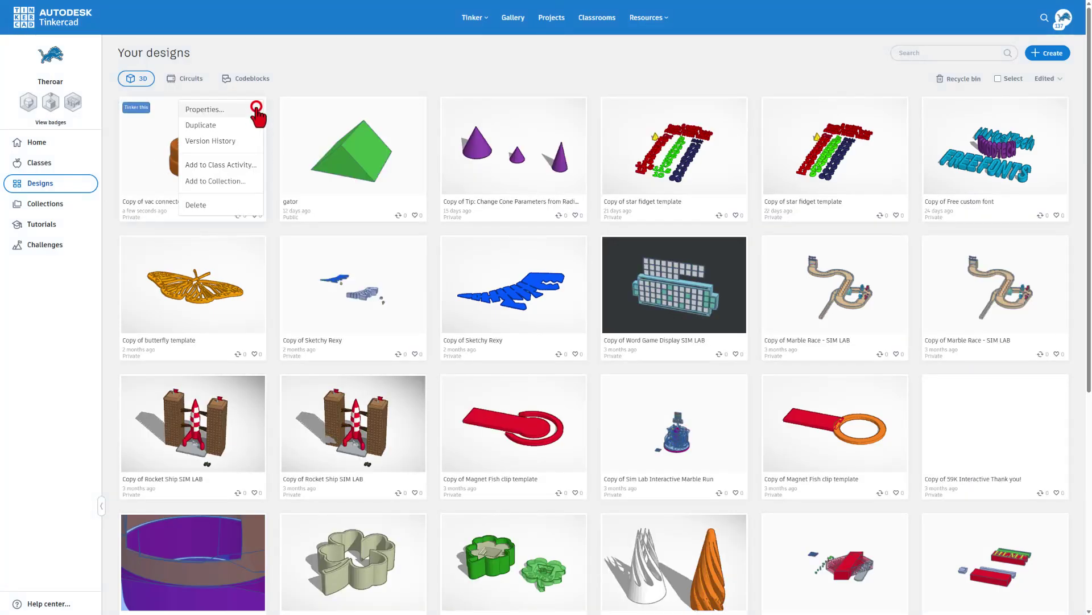
pyautogui.click(238, 139)
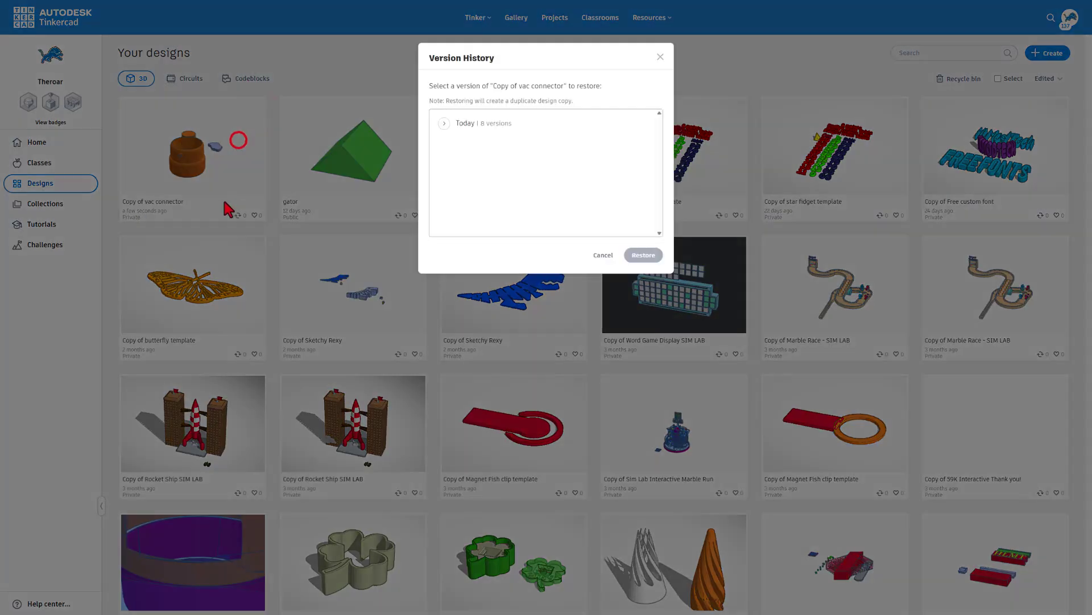
pyautogui.click(446, 125)
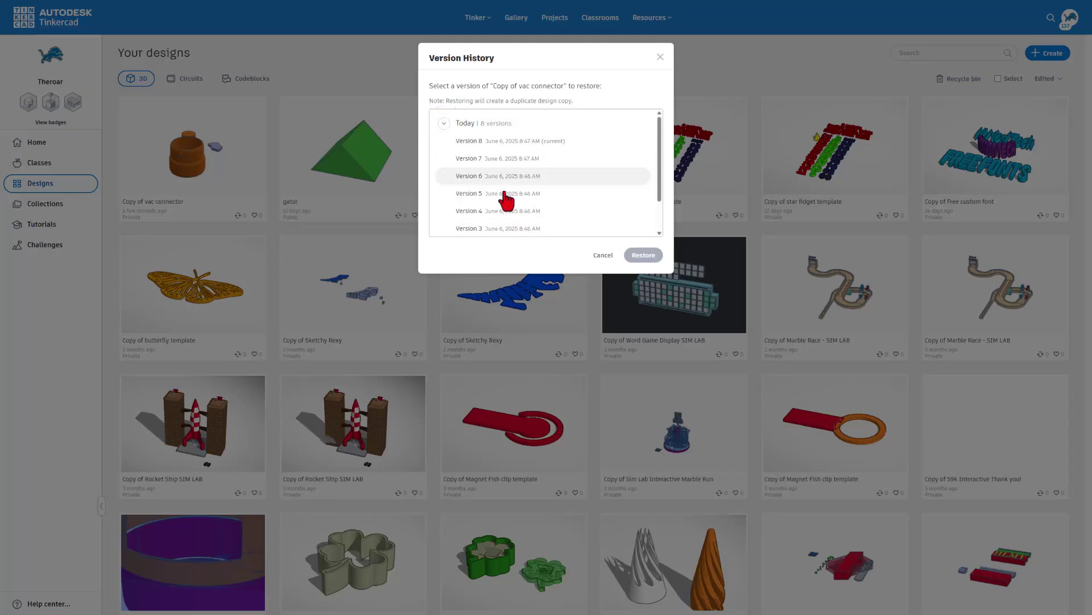
pyautogui.scroll(-1, 519, 183)
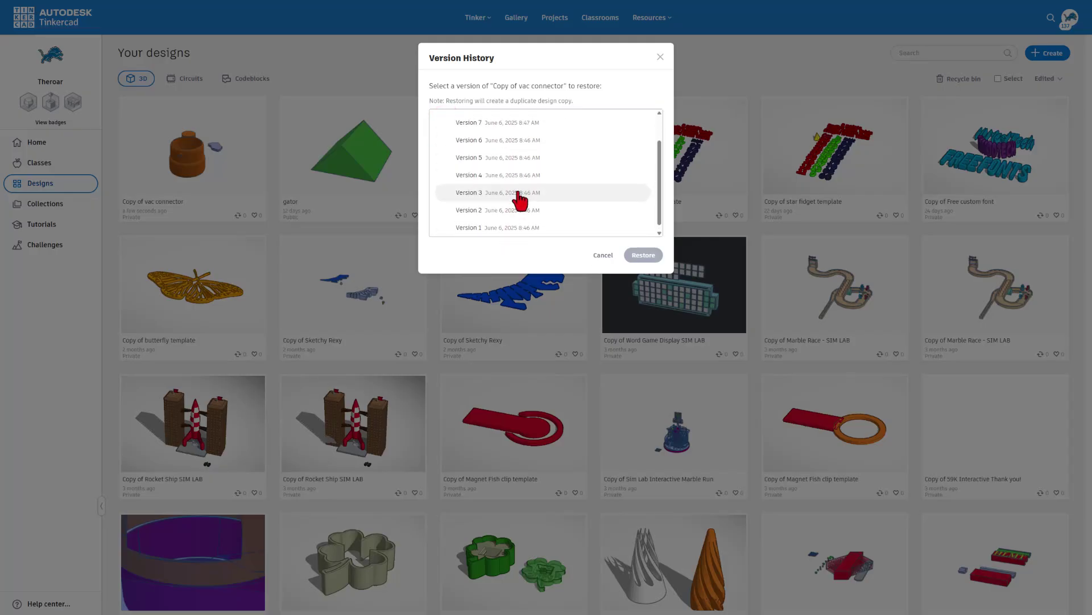
pyautogui.scroll(-1, 515, 194)
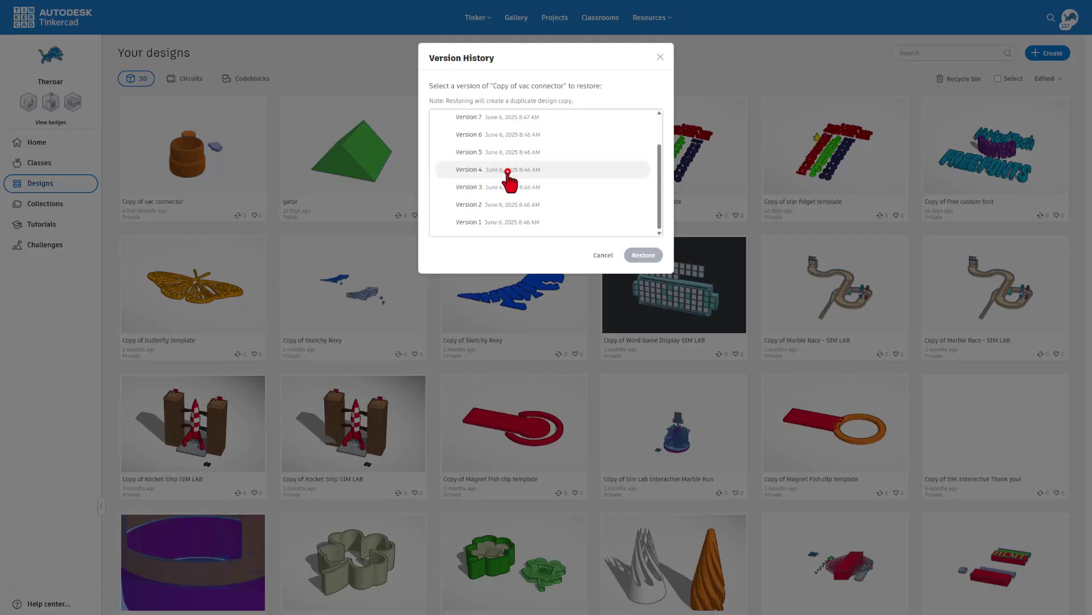
pyautogui.click(508, 171)
pyautogui.click(640, 254)
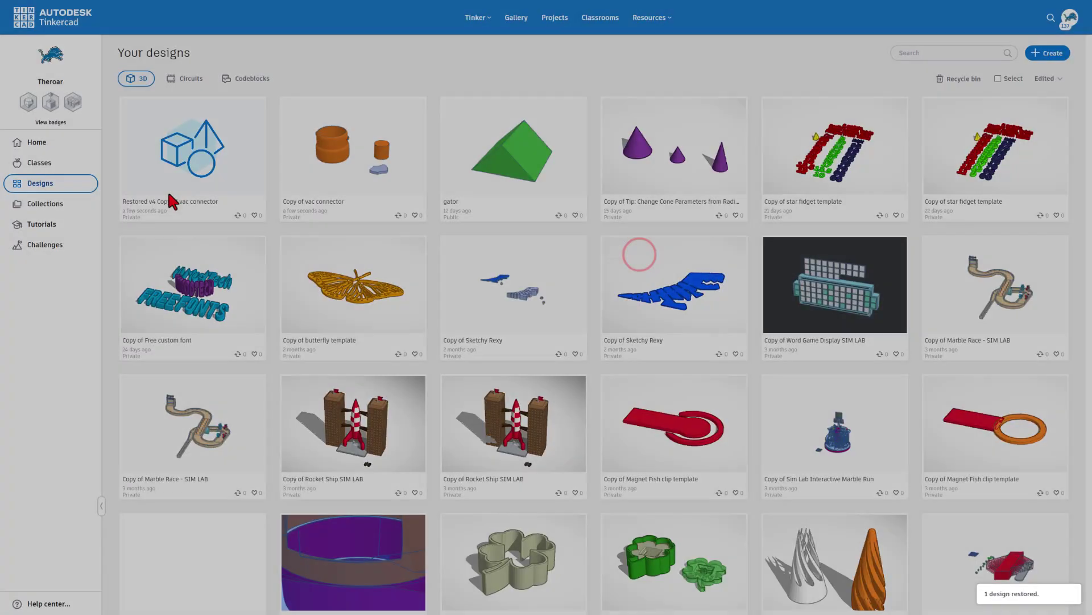
pyautogui.moveTo(192, 189)
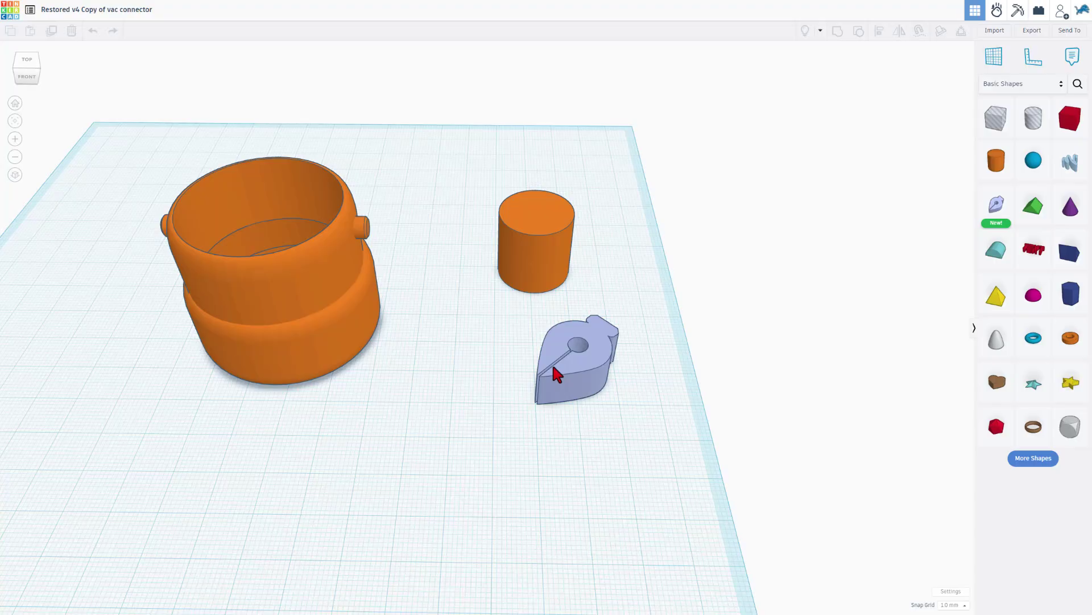
# Step: Go back to the dashboard to reopen Copy of vac connector for editing
pyautogui.click(10, 9)
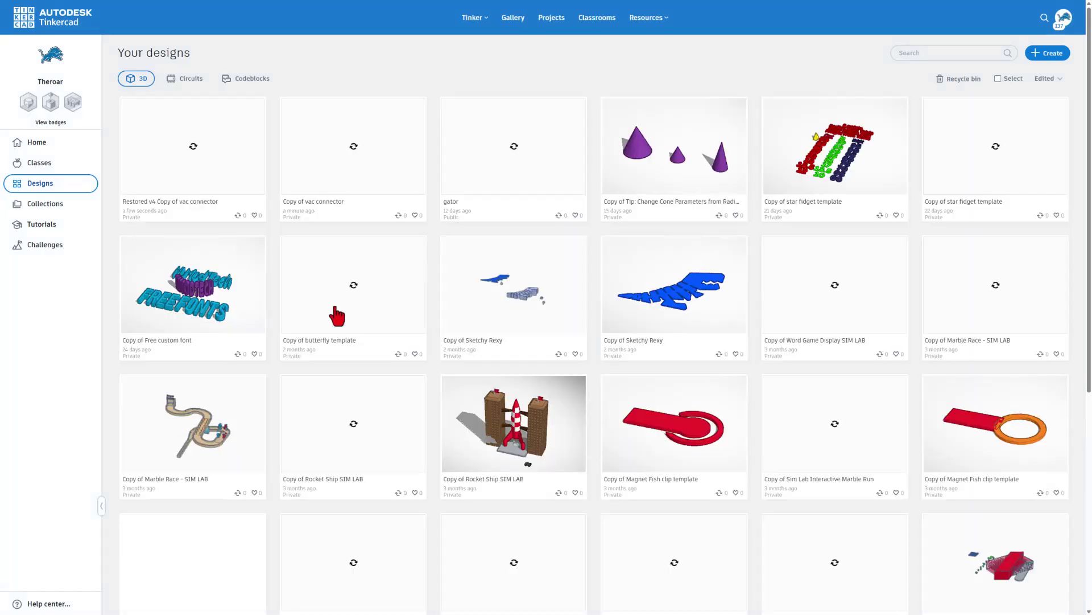
pyautogui.moveTo(296, 119)
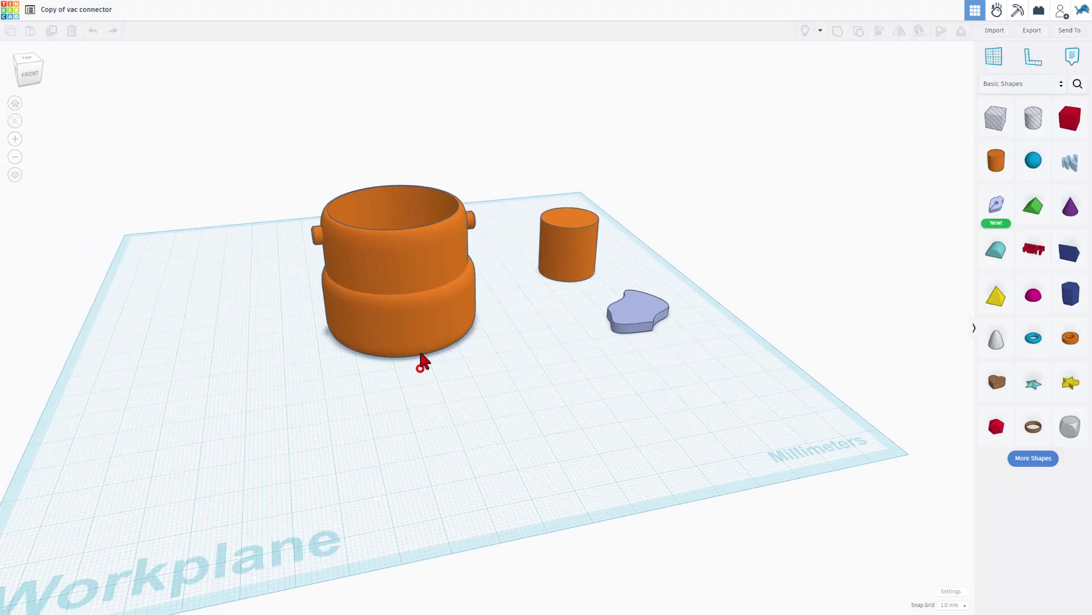
# Step: Add a new Tube in front of the connector, then select the connector's outer tube
pyautogui.click(422, 356)
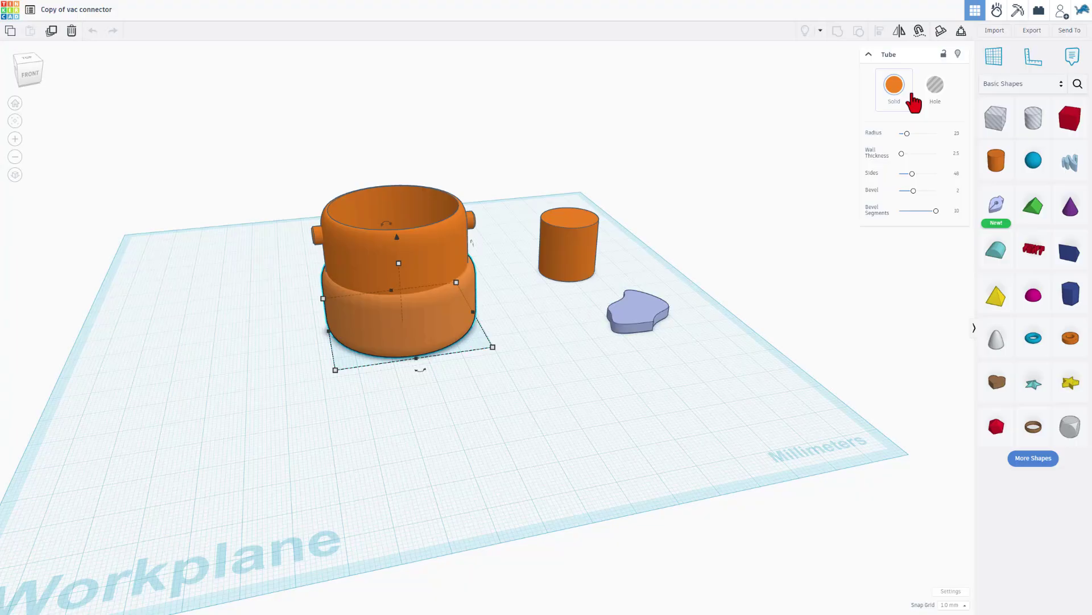
pyautogui.moveTo(1074, 345); pyautogui.dragTo(542, 444)
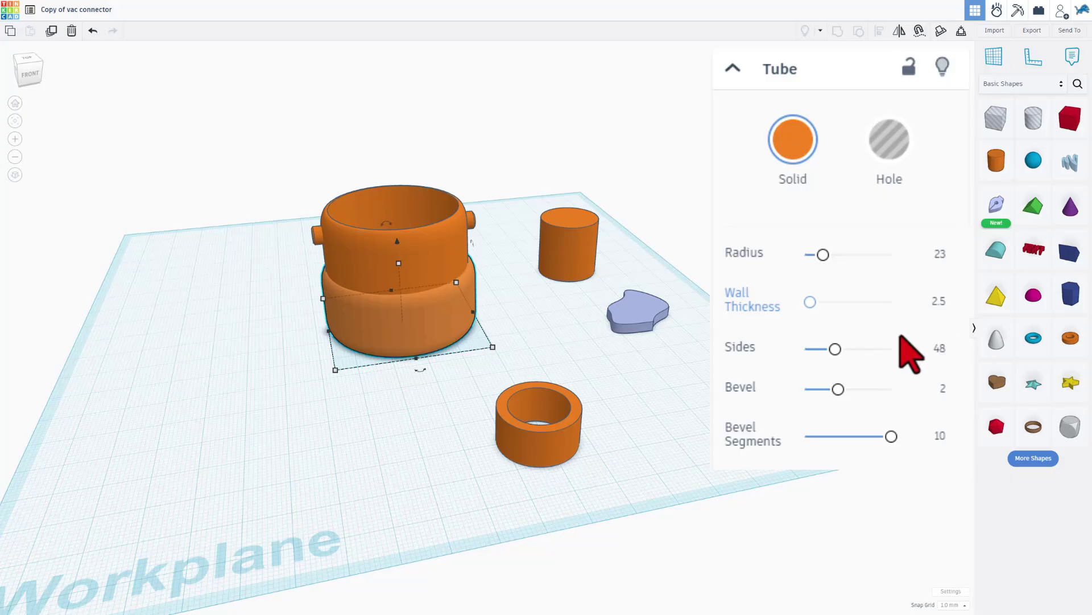
pyautogui.scroll(3, 348, 382)
pyautogui.moveTo(365, 380); pyautogui.dragTo(534, 438, button='right')
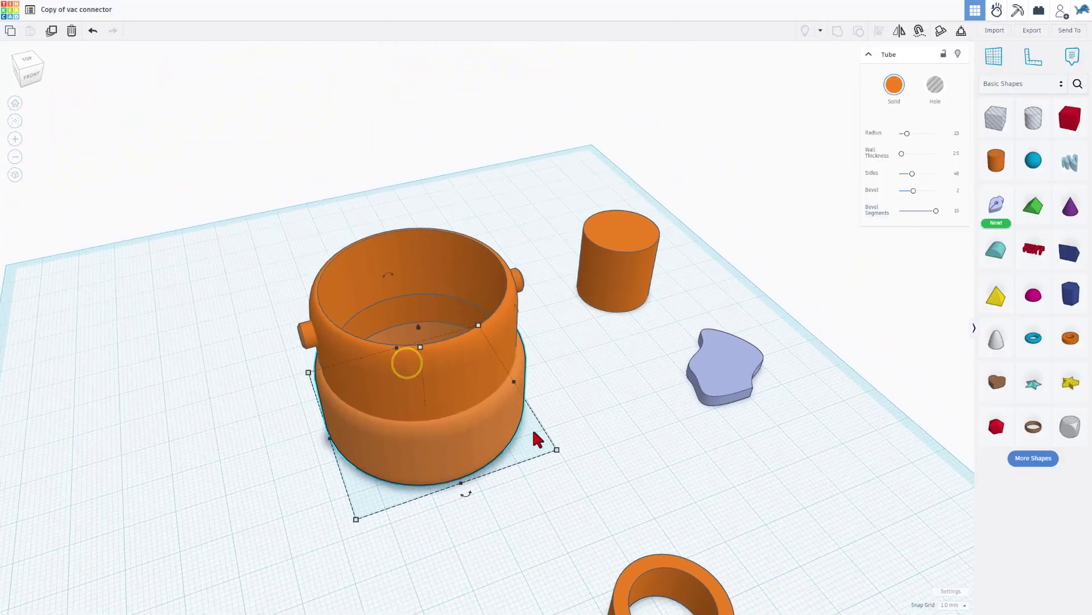
pyautogui.click(568, 428)
pyautogui.click(510, 419)
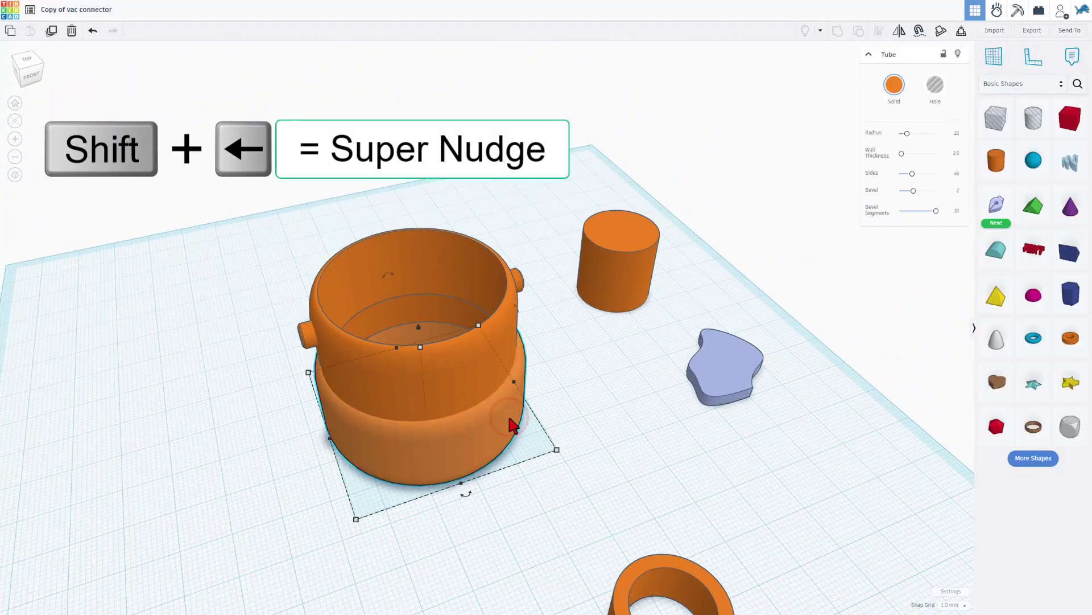
# Step: Slide the outer ring far to the left and hide the pot-shaped connector body
pyautogui.hotkey('shift', 'Left')
pyautogui.hotkey('shift', 'Left')
pyautogui.hotkey('shift', 'Left')
pyautogui.hotkey('shift', 'Left')
pyautogui.hotkey('shift', 'Left')
pyautogui.hotkey('shift', 'Left')
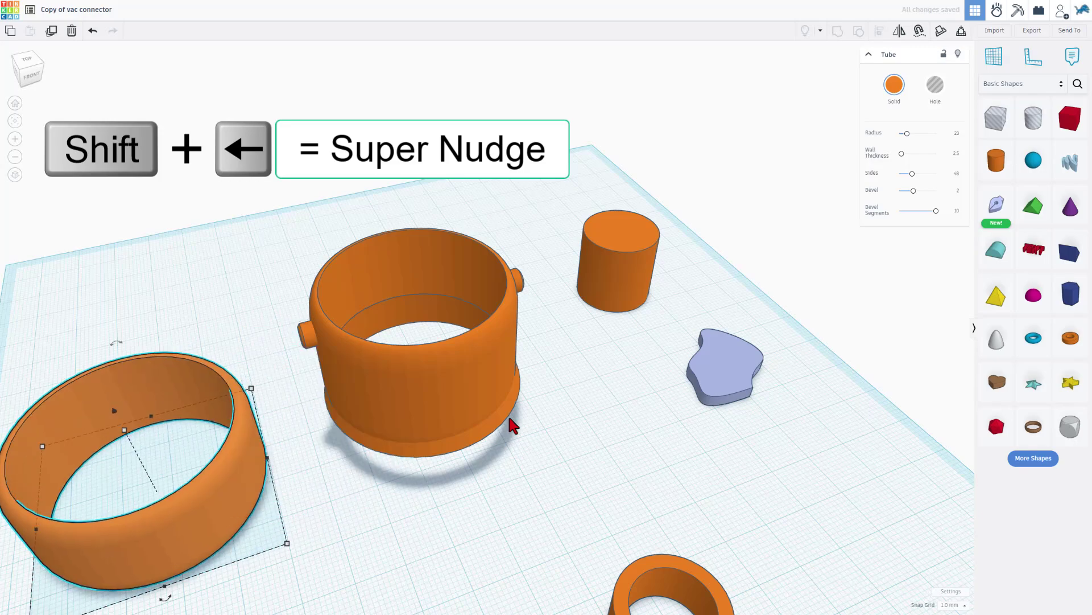
pyautogui.moveTo(597, 468); pyautogui.dragTo(518, 481, button='right')
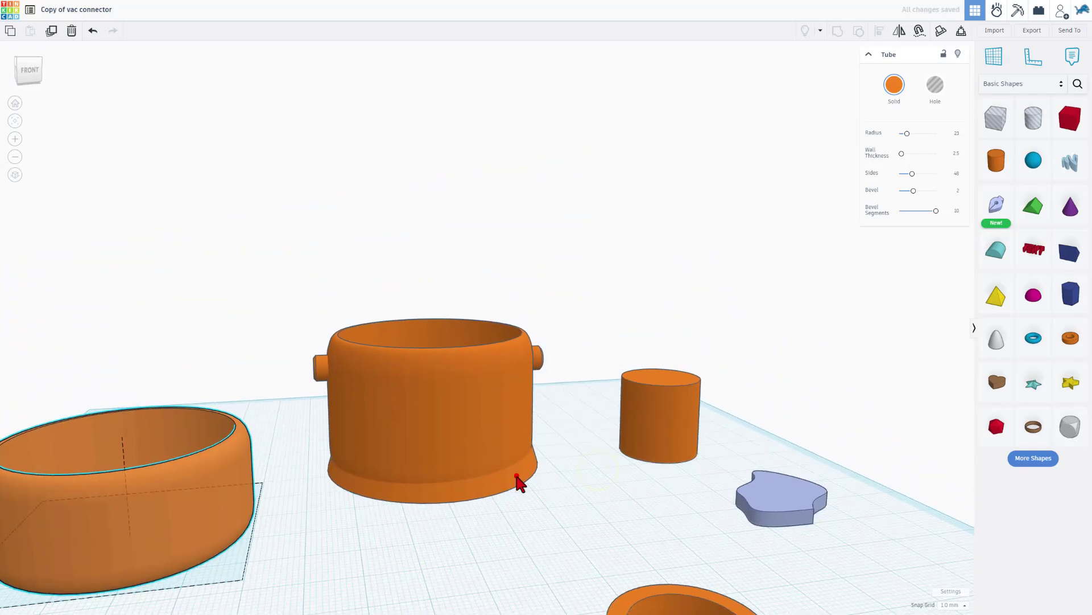
pyautogui.click(517, 477)
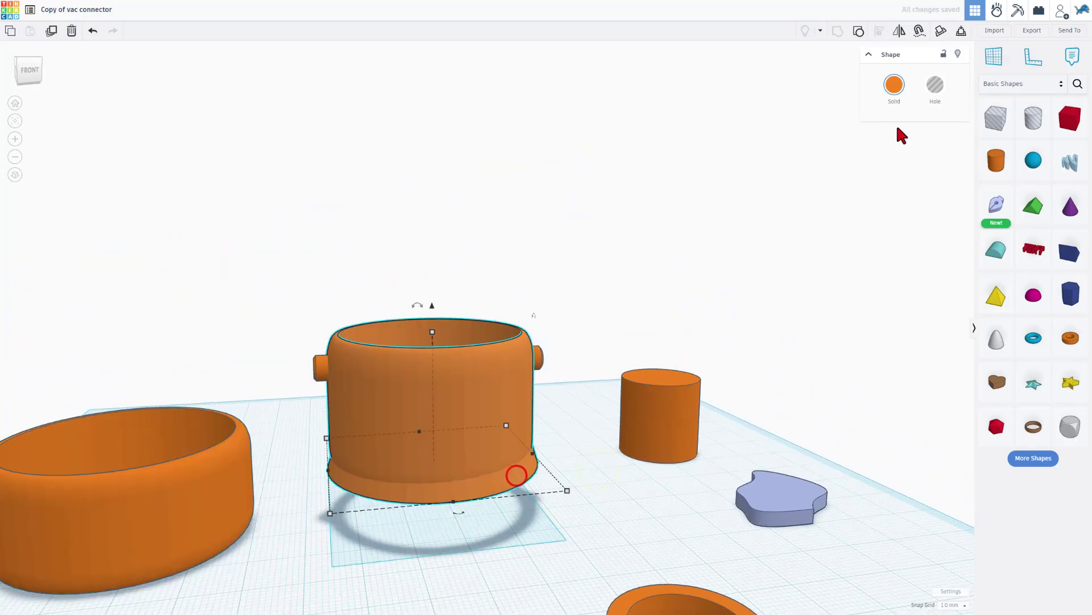
pyautogui.click(859, 32)
pyautogui.click(540, 520)
# Step: Hide the orange tube so the purple cone underneath is exposed
pyautogui.click(494, 392)
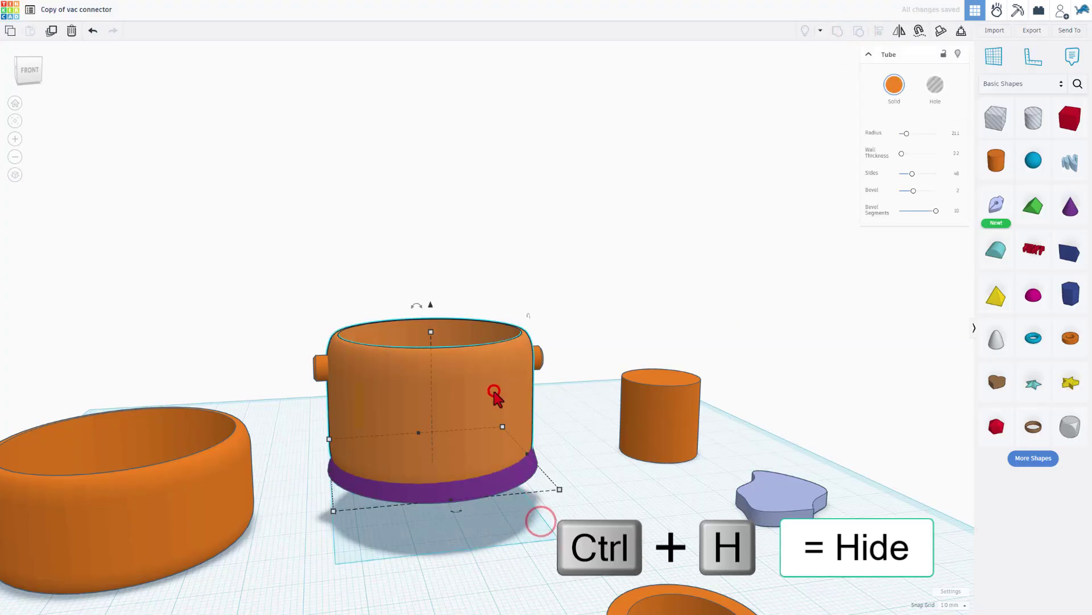
pyautogui.click(962, 55)
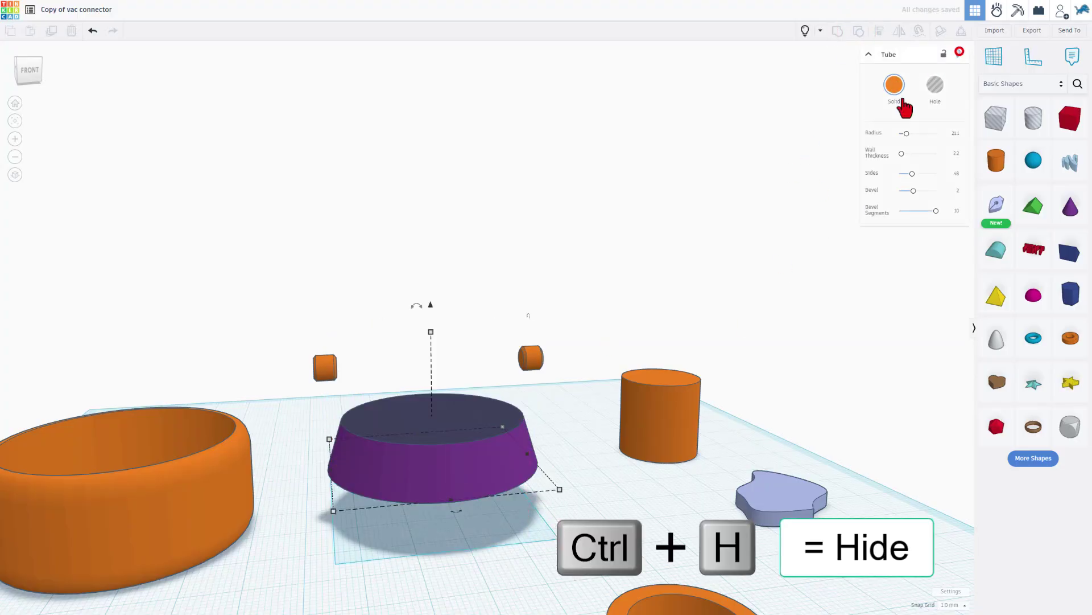
pyautogui.click(566, 473)
pyautogui.moveTo(566, 473); pyautogui.dragTo(481, 411, button='right')
pyautogui.scroll(3, 481, 411)
pyautogui.scroll(2, 483, 409)
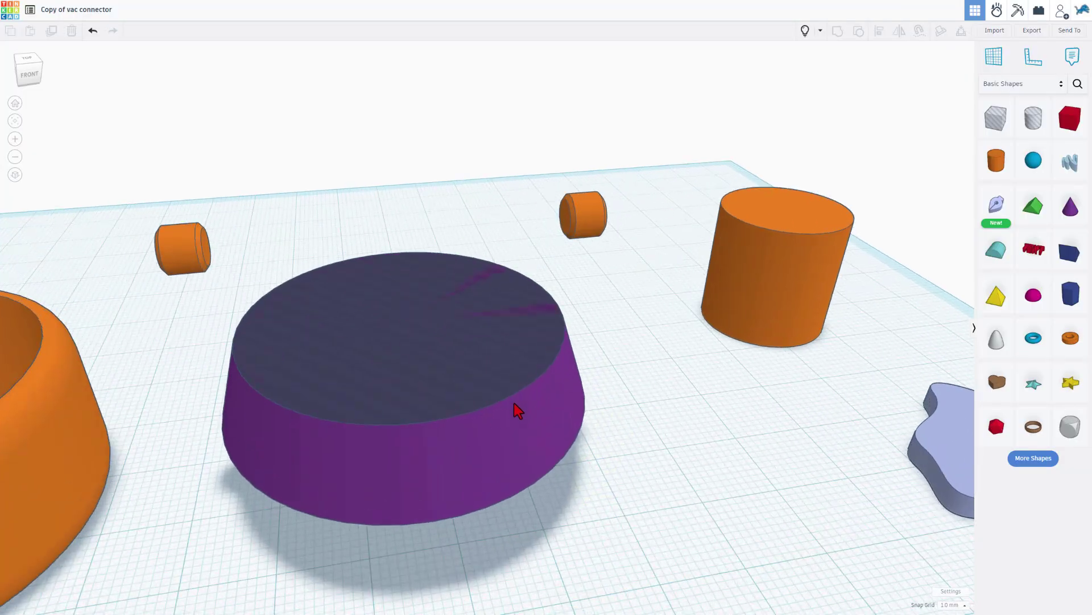
# Step: Size the purple cone to top radius 19, base radius 20.25, height 10, and check it sits under the tube
pyautogui.click(547, 402)
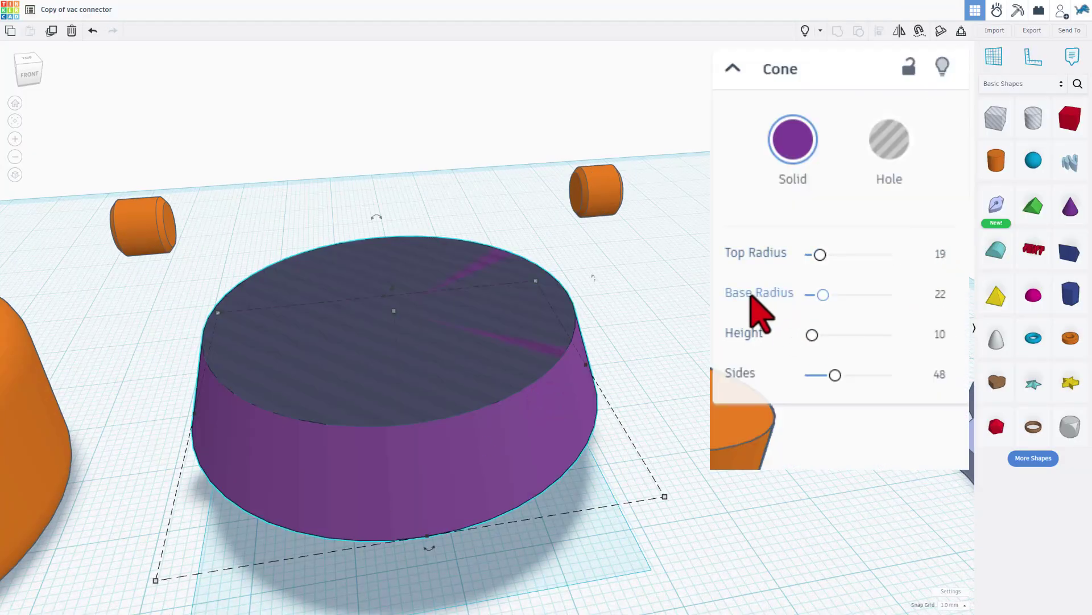
pyautogui.click(432, 367)
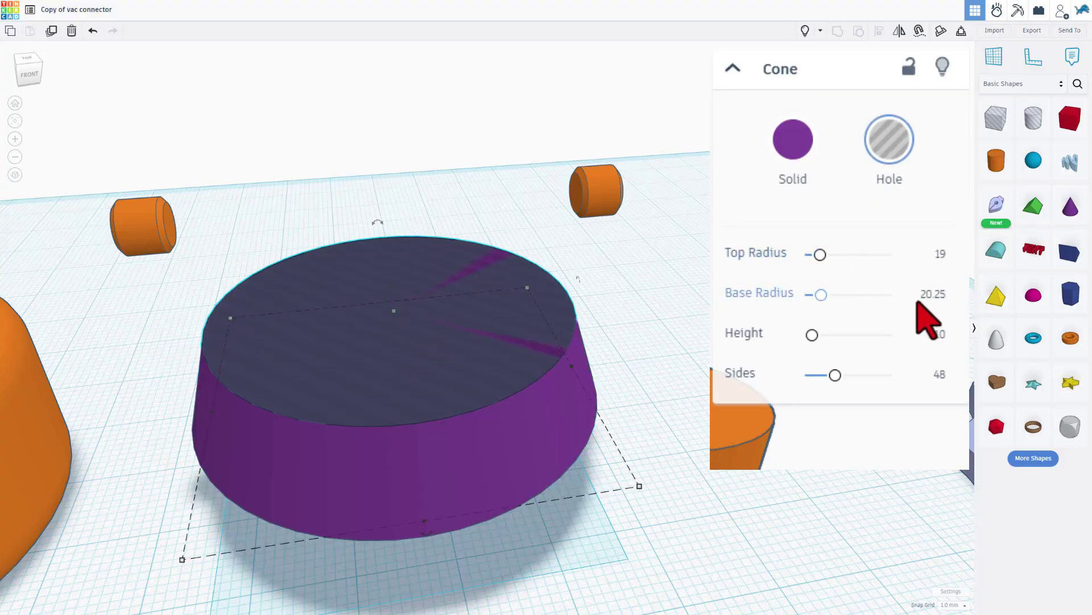
pyautogui.moveTo(512, 373); pyautogui.dragTo(273, 402, button='right')
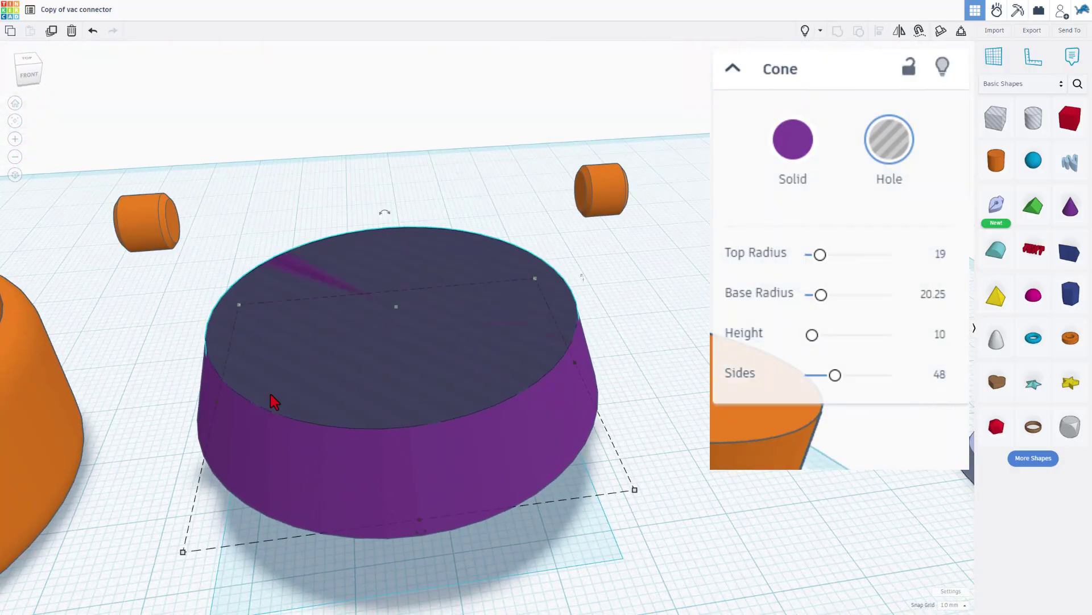
pyautogui.scroll(-2, 675, 199)
pyautogui.moveTo(618, 259); pyautogui.dragTo(557, 298)
pyautogui.moveTo(557, 298); pyautogui.dragTo(508, 431, button='right')
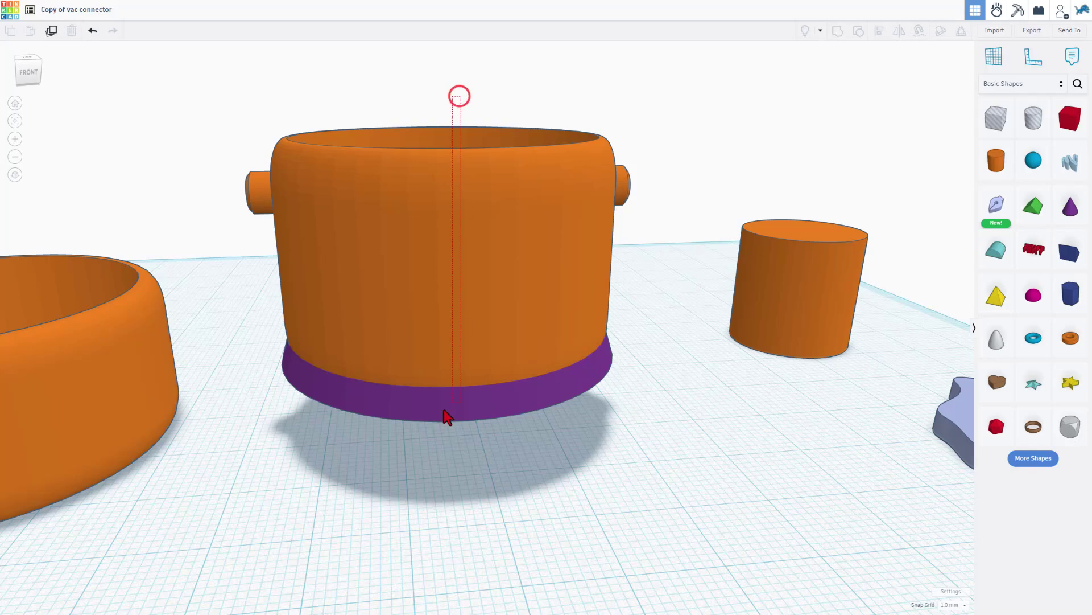
# Step: Group the orange tube and purple cone into a single orange shape
pyautogui.moveTo(445, 411); pyautogui.dragTo(387, 445)
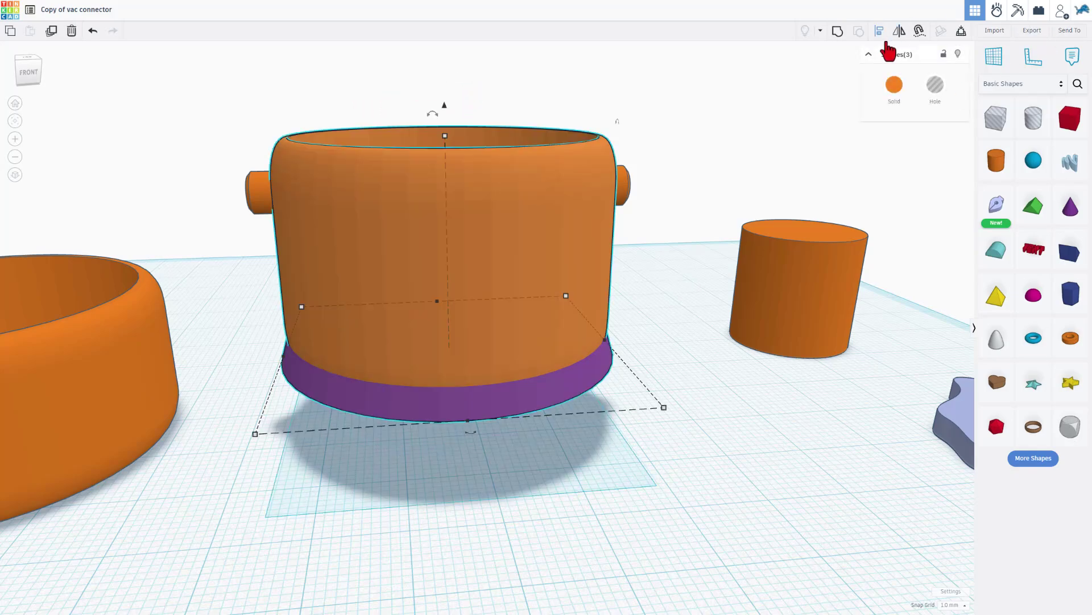
pyautogui.click(839, 40)
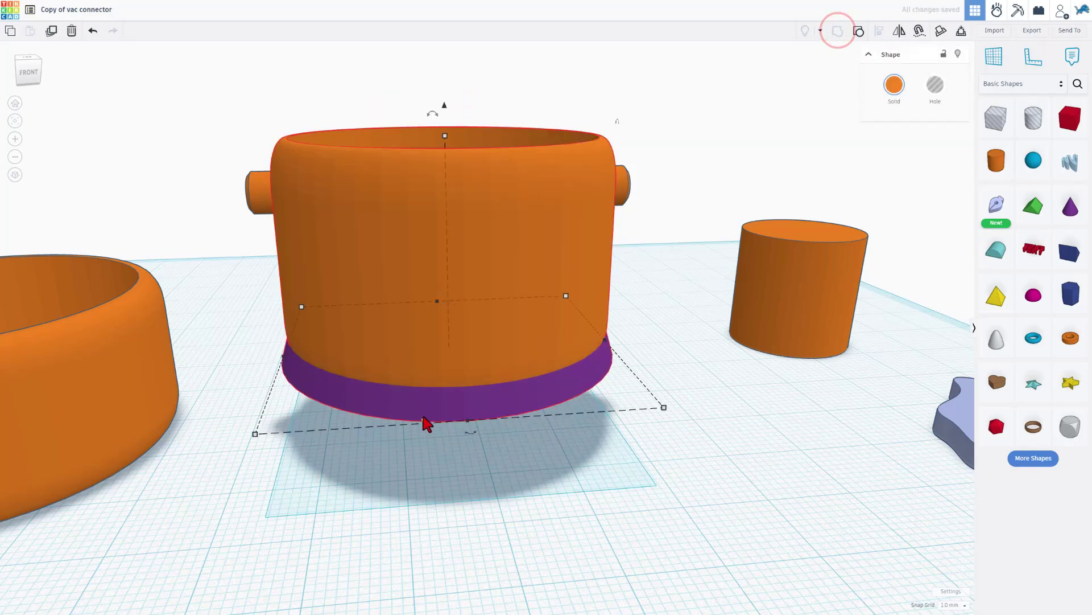
pyautogui.moveTo(426, 419); pyautogui.dragTo(438, 385, button='right')
pyautogui.scroll(2, 389, 363)
pyautogui.moveTo(361, 301); pyautogui.dragTo(356, 401, button='right')
pyautogui.scroll(-5, 356, 398)
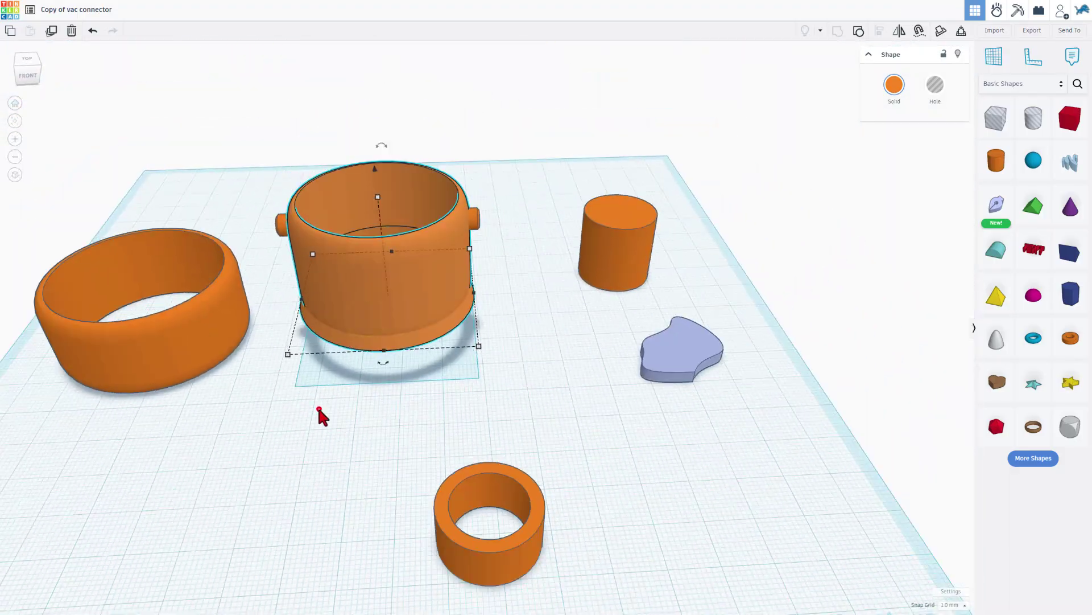
# Step: Centre the wide ring under the connector with bottom-centre alignment, using the connector as reference
pyautogui.click(319, 409)
pyautogui.moveTo(112, 317); pyautogui.dragTo(361, 380)
pyautogui.press('l')
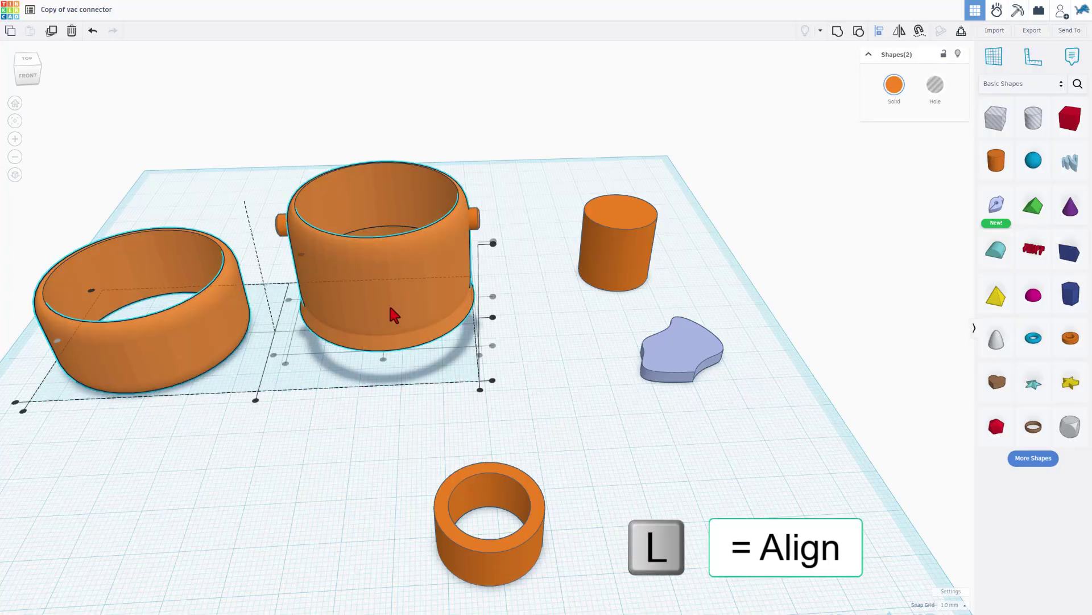
pyautogui.click(390, 302)
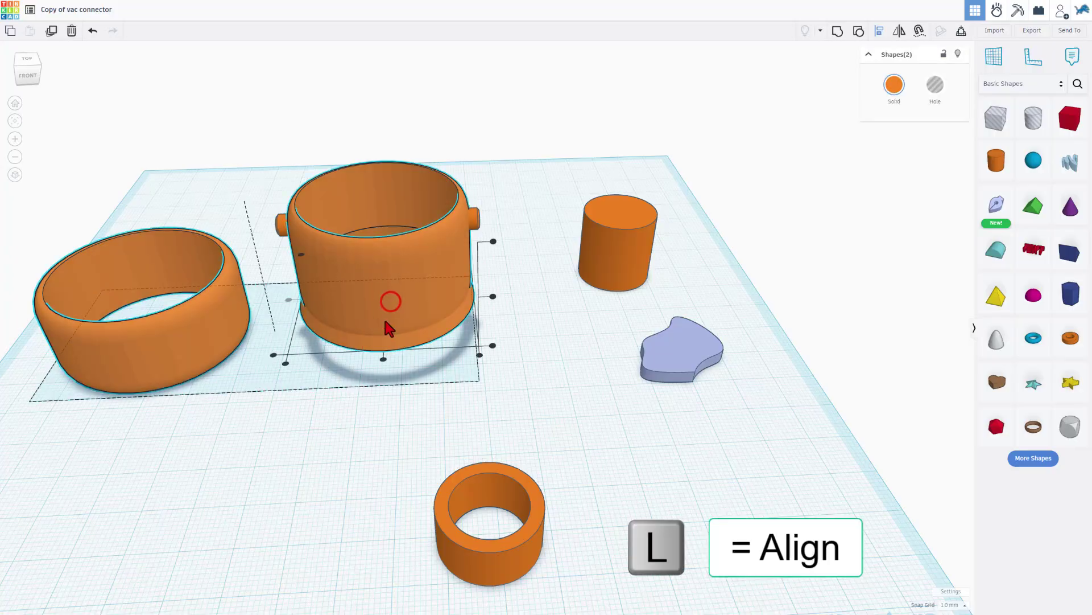
pyautogui.click(382, 359)
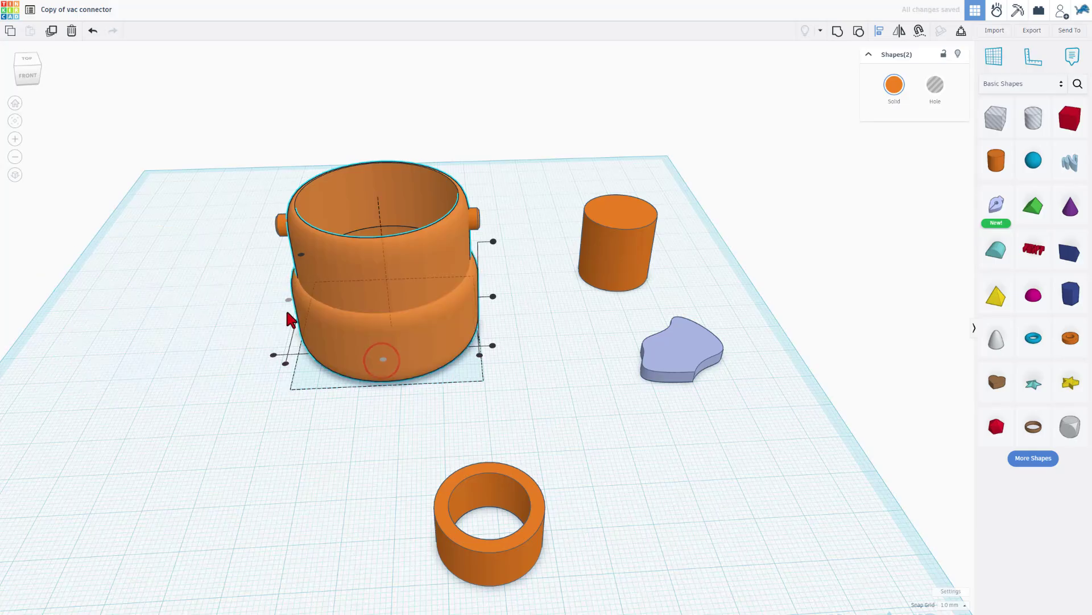
pyautogui.moveTo(557, 339); pyautogui.dragTo(561, 292, button='right')
pyautogui.click(569, 289)
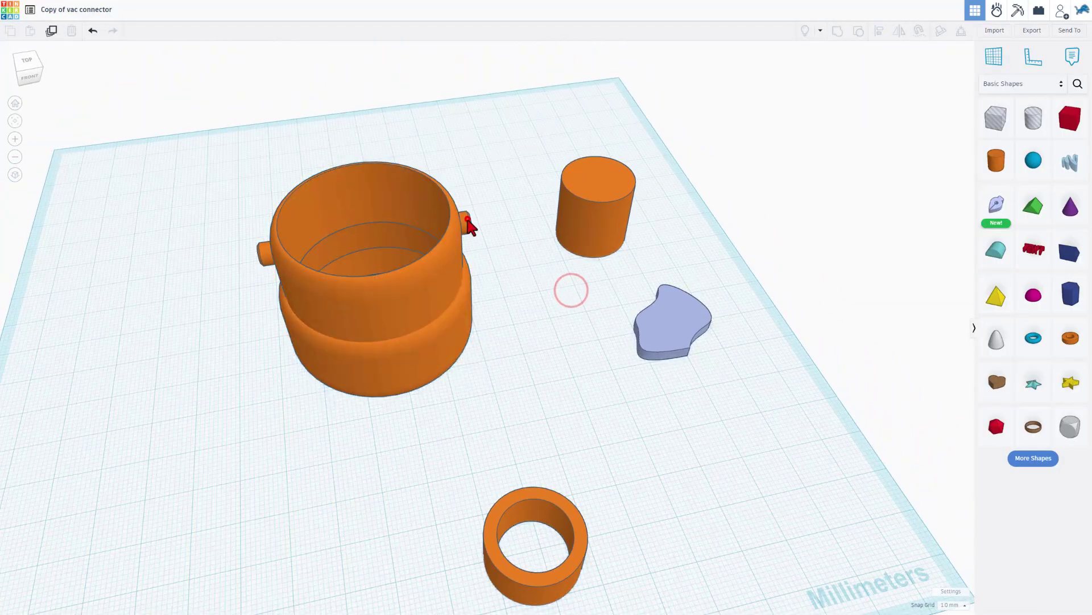
pyautogui.click(466, 219)
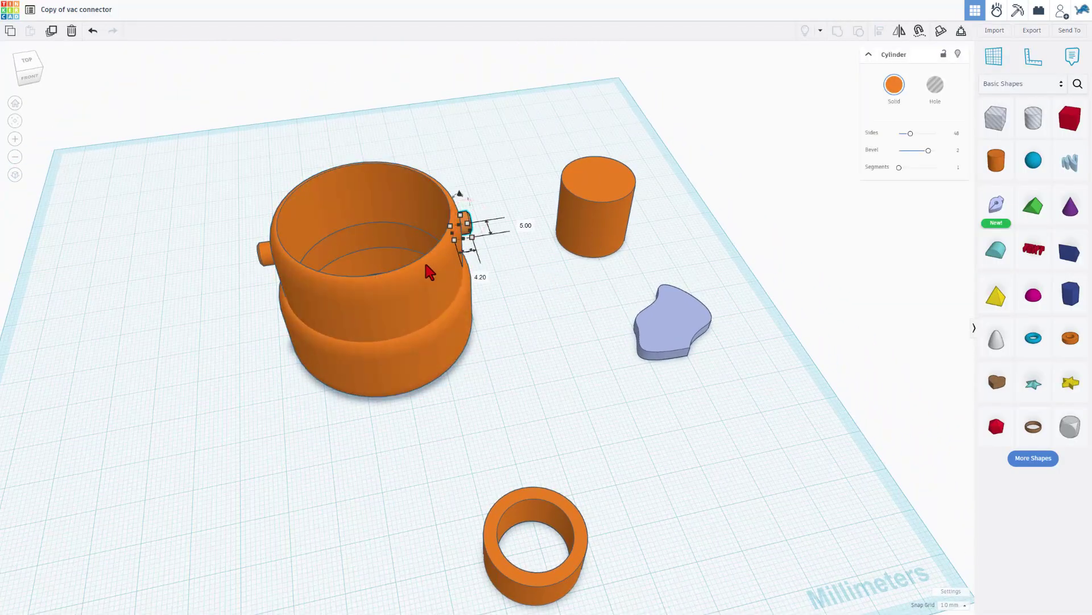
pyautogui.moveTo(492, 251); pyautogui.dragTo(481, 224, button='right')
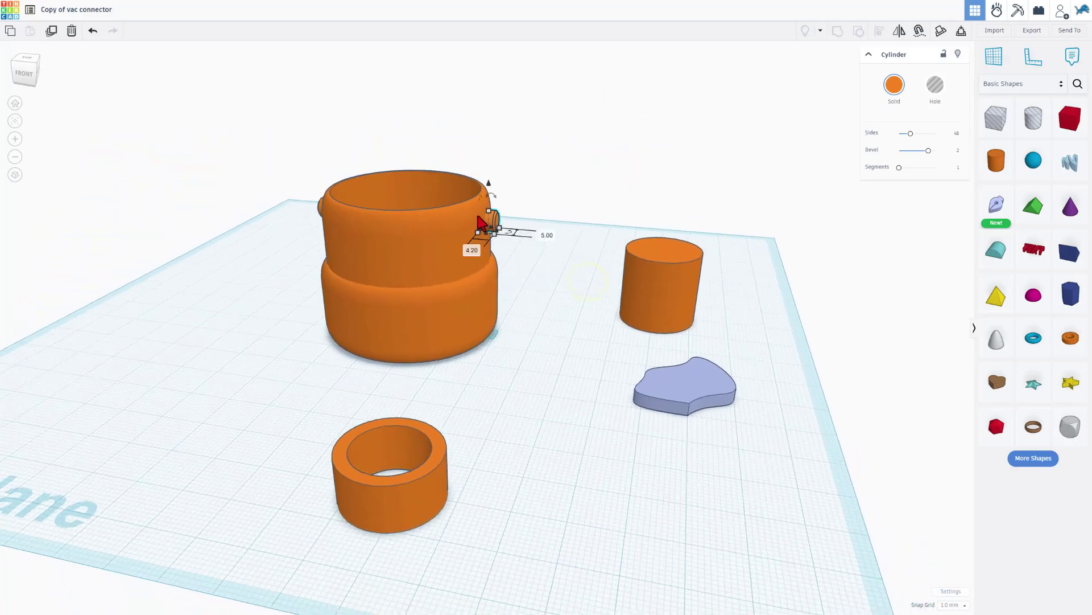
pyautogui.moveTo(549, 300); pyautogui.dragTo(497, 234, button='right')
pyautogui.click(296, 276)
pyautogui.moveTo(280, 281); pyautogui.dragTo(556, 298, button='right')
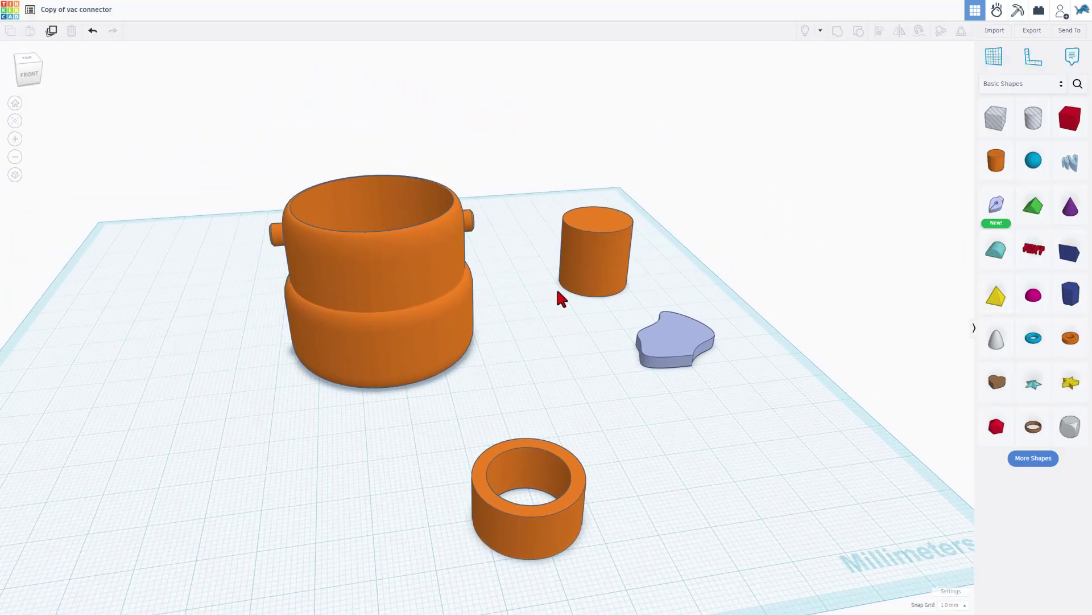
pyautogui.moveTo(488, 297); pyautogui.dragTo(518, 267, button='right')
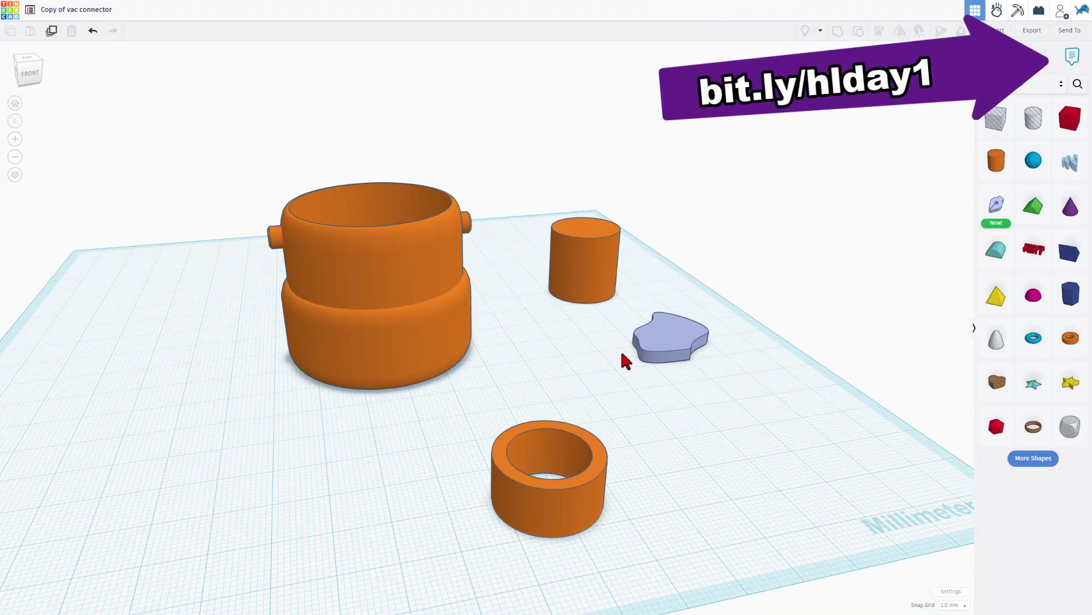
pyautogui.moveTo(622, 354); pyautogui.dragTo(416, 357, button='right')
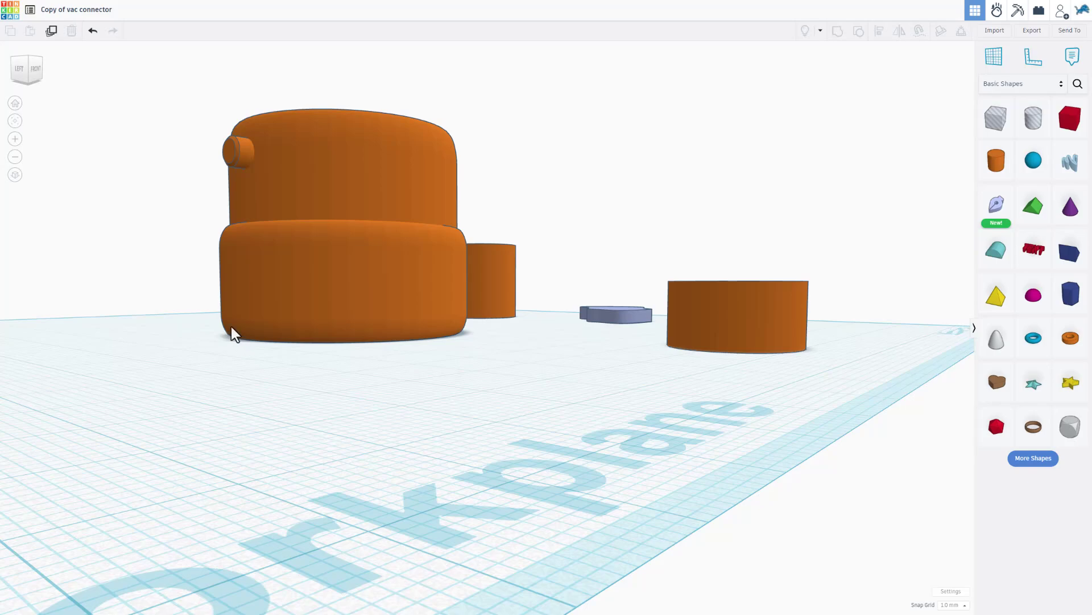
# Step: Add a flat box hole beneath the connector, sized 89 long, 52 wide, 4 tall
pyautogui.moveTo(239, 333); pyautogui.dragTo(278, 368, button='right')
pyautogui.moveTo(993, 132); pyautogui.dragTo(524, 360)
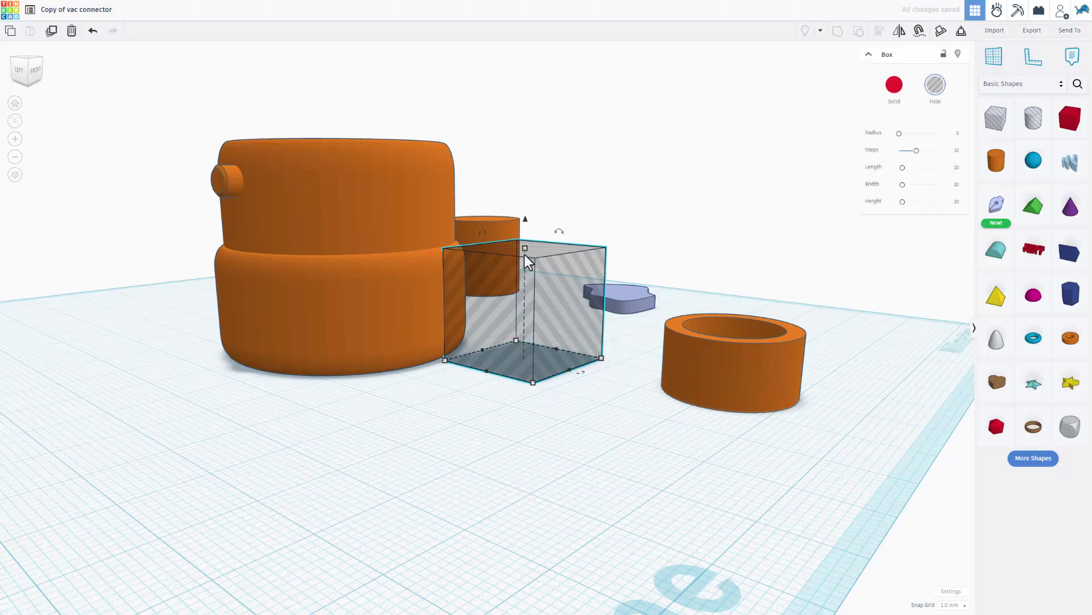
pyautogui.moveTo(525, 255); pyautogui.dragTo(355, 350)
pyautogui.moveTo(199, 319); pyautogui.dragTo(194, 316)
pyautogui.moveTo(357, 339); pyautogui.dragTo(216, 380)
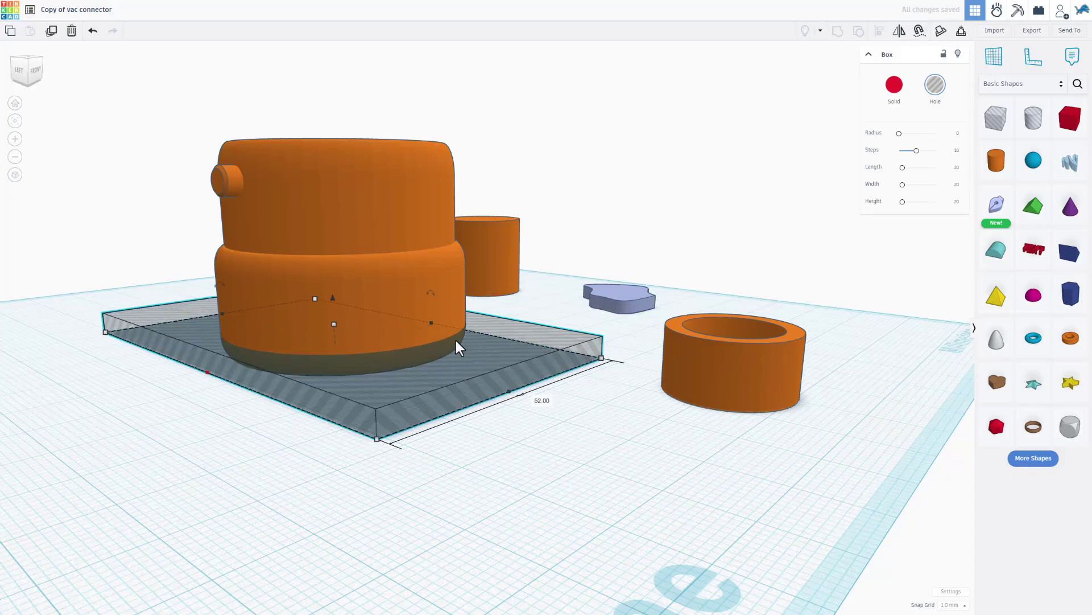
pyautogui.moveTo(334, 325); pyautogui.dragTo(341, 334)
# Step: Switch to an orthographic top view and select the hole together with the connector
pyautogui.click(14, 102)
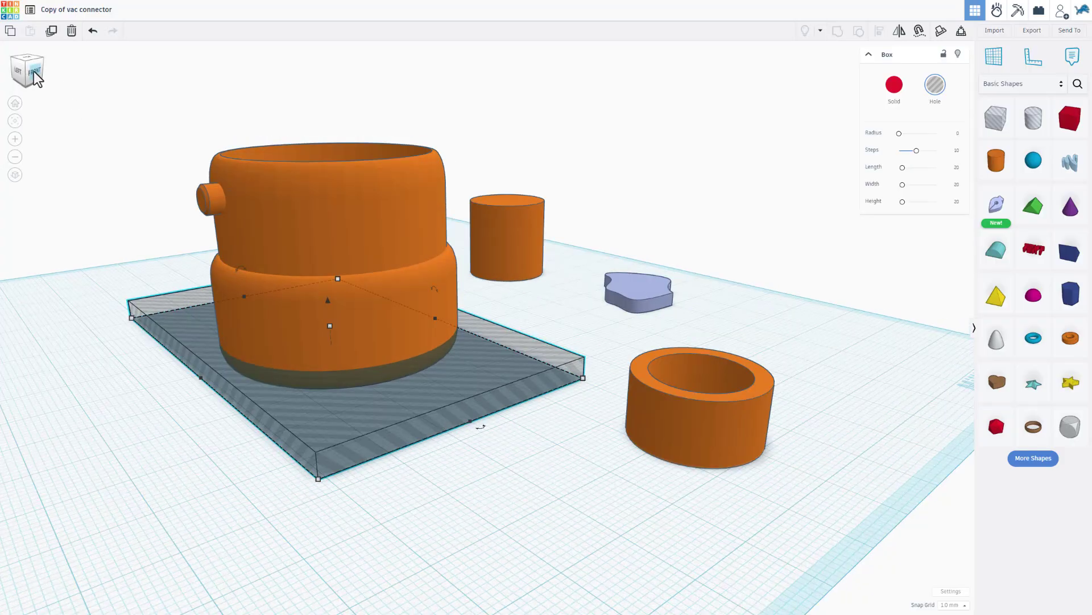
pyautogui.click(15, 175)
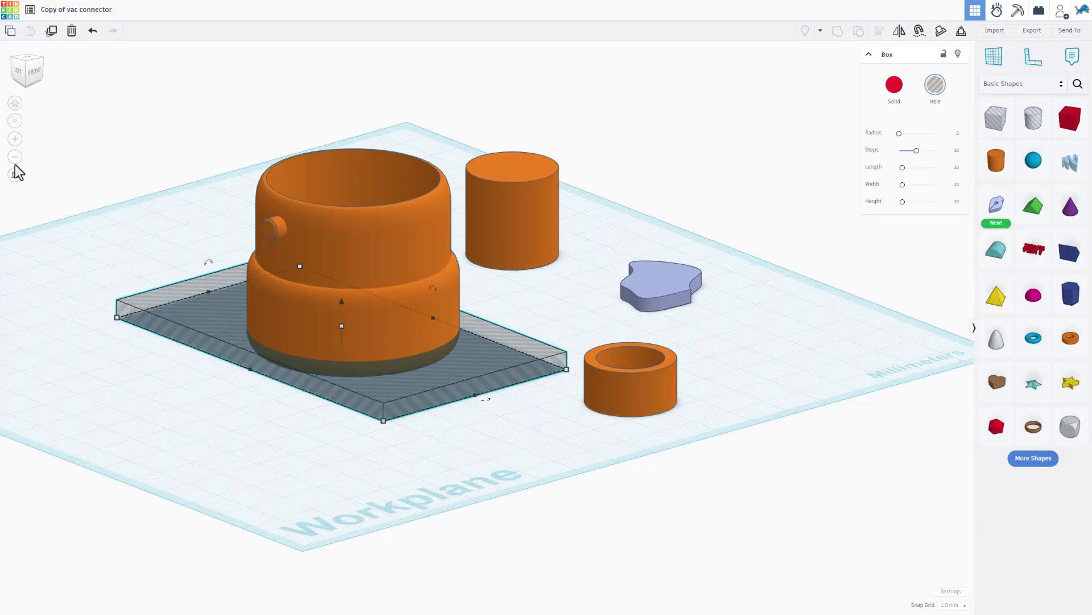
pyautogui.click(25, 60)
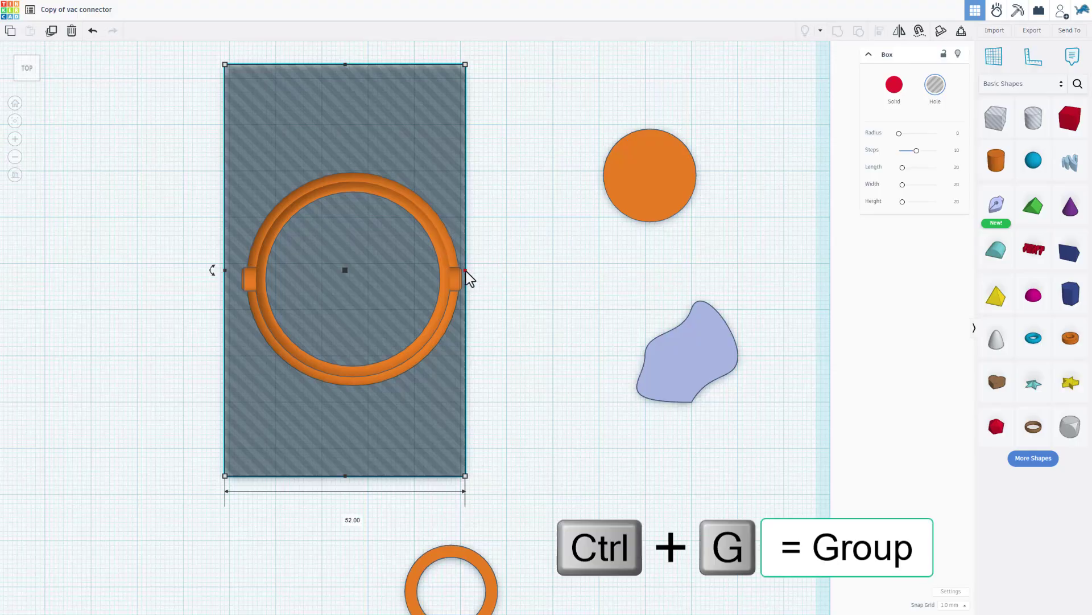
pyautogui.click(93, 181)
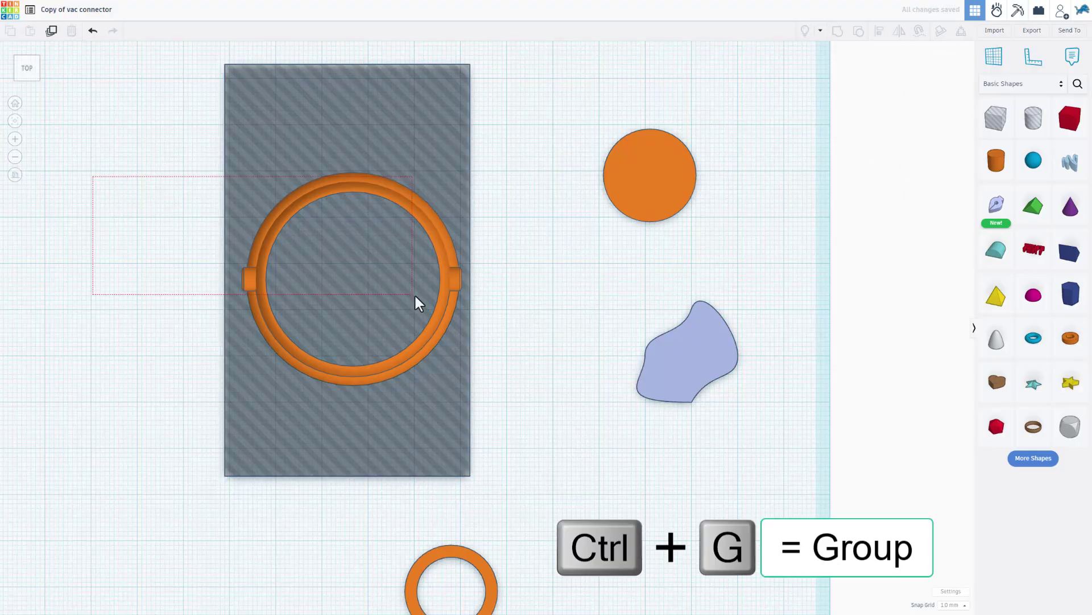
pyautogui.moveTo(414, 296); pyautogui.dragTo(417, 298)
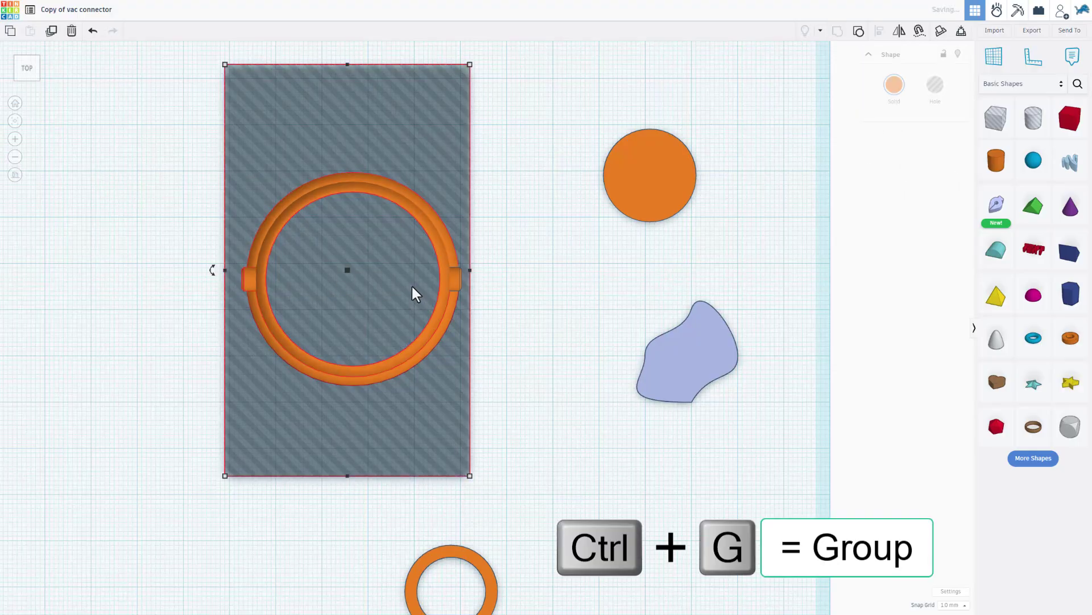
# Step: Group the box hole with the connector, restore the perspective 3D view, and drop it onto the workplane
pyautogui.hotkey('ctrl', 'g')
pyautogui.click(18, 79)
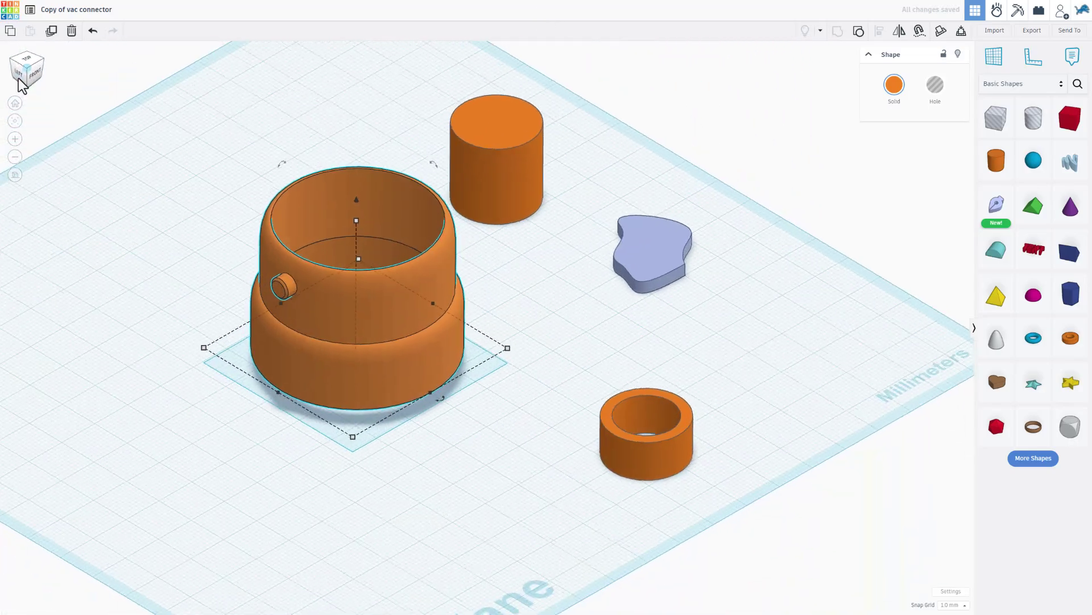
pyautogui.click(15, 175)
pyautogui.press('d')
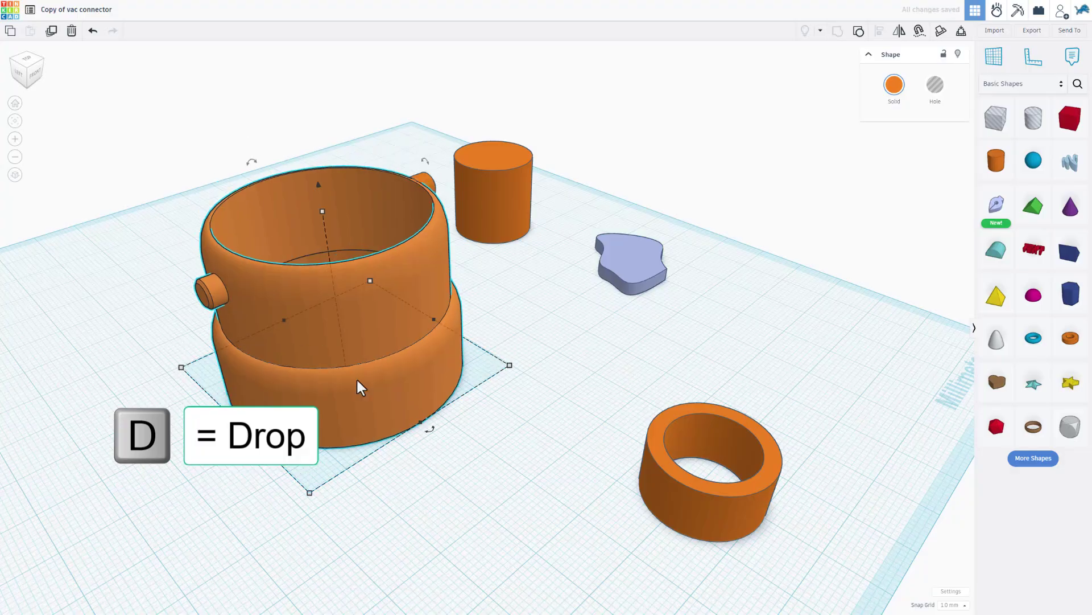
pyautogui.moveTo(356, 377); pyautogui.dragTo(330, 384, button='right')
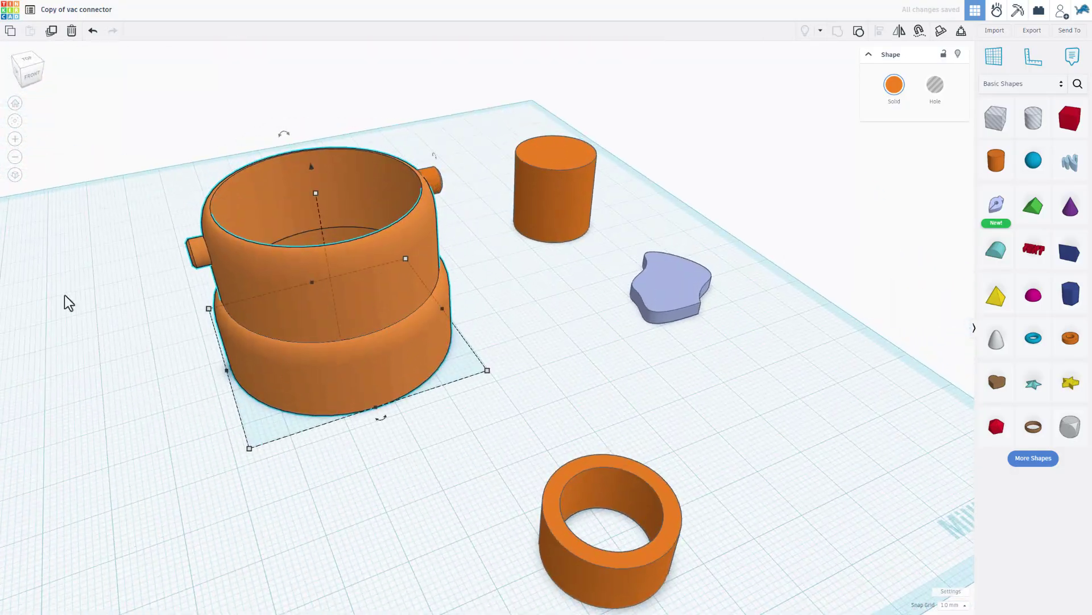